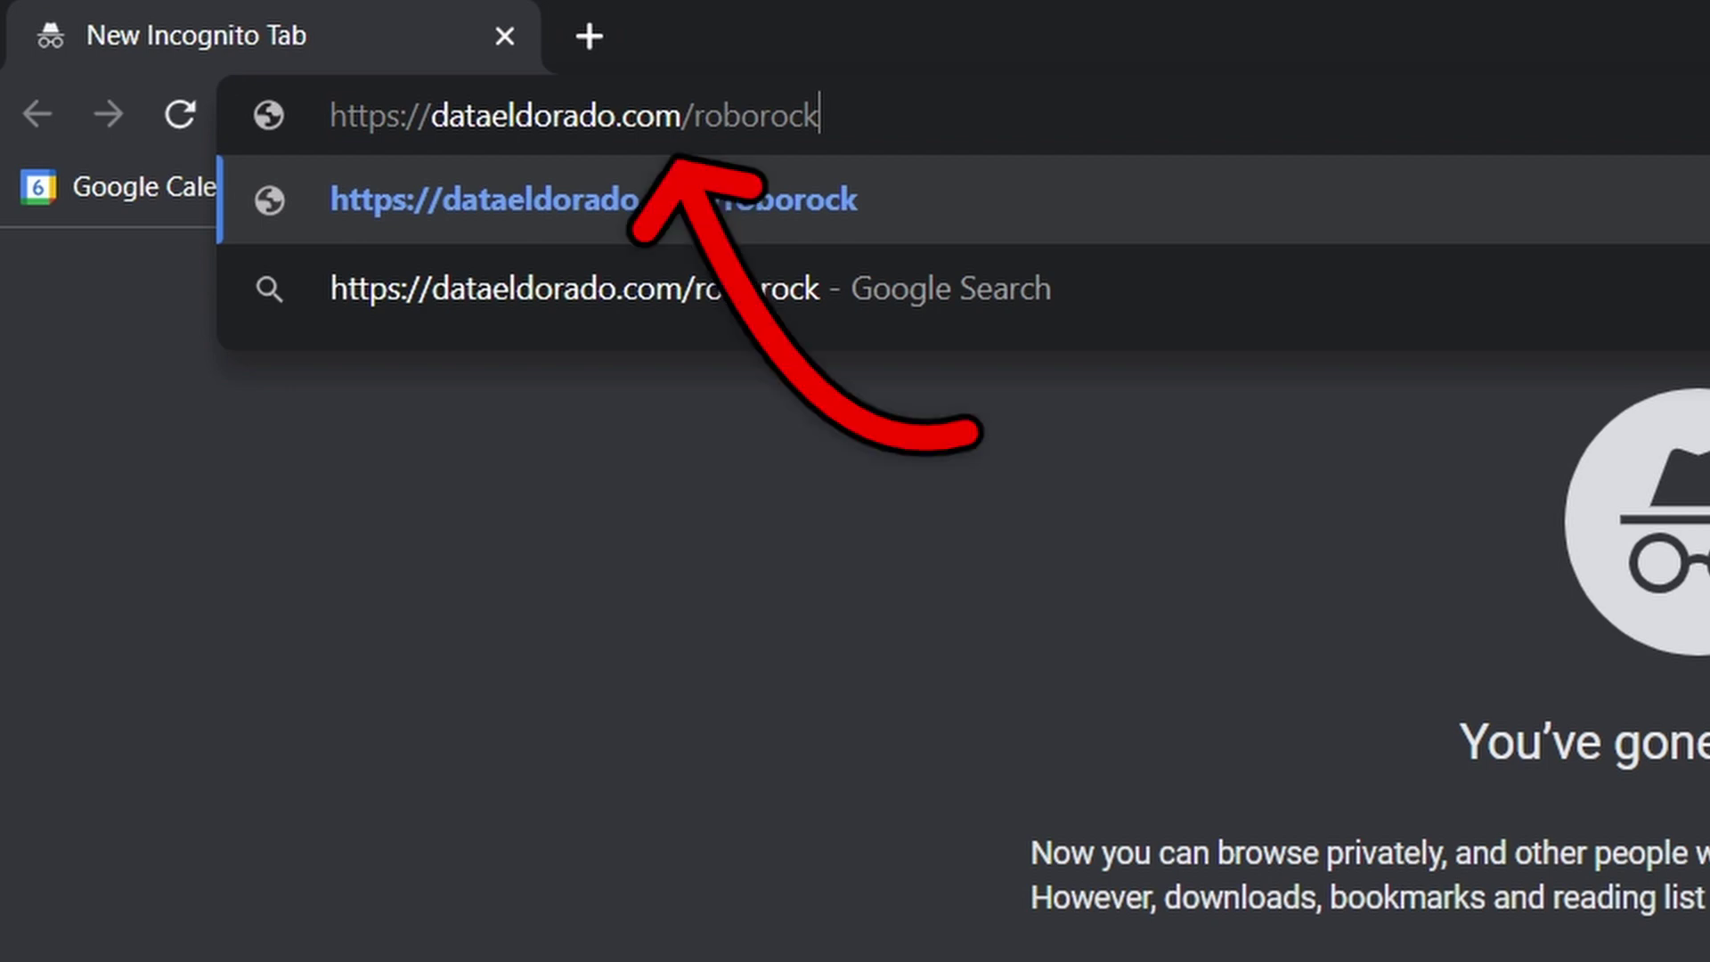
# Step: Load dataeldorado.com/roborock to show its Amazon redirect, then return to the WordPress dashboard
pyautogui.press('Return')
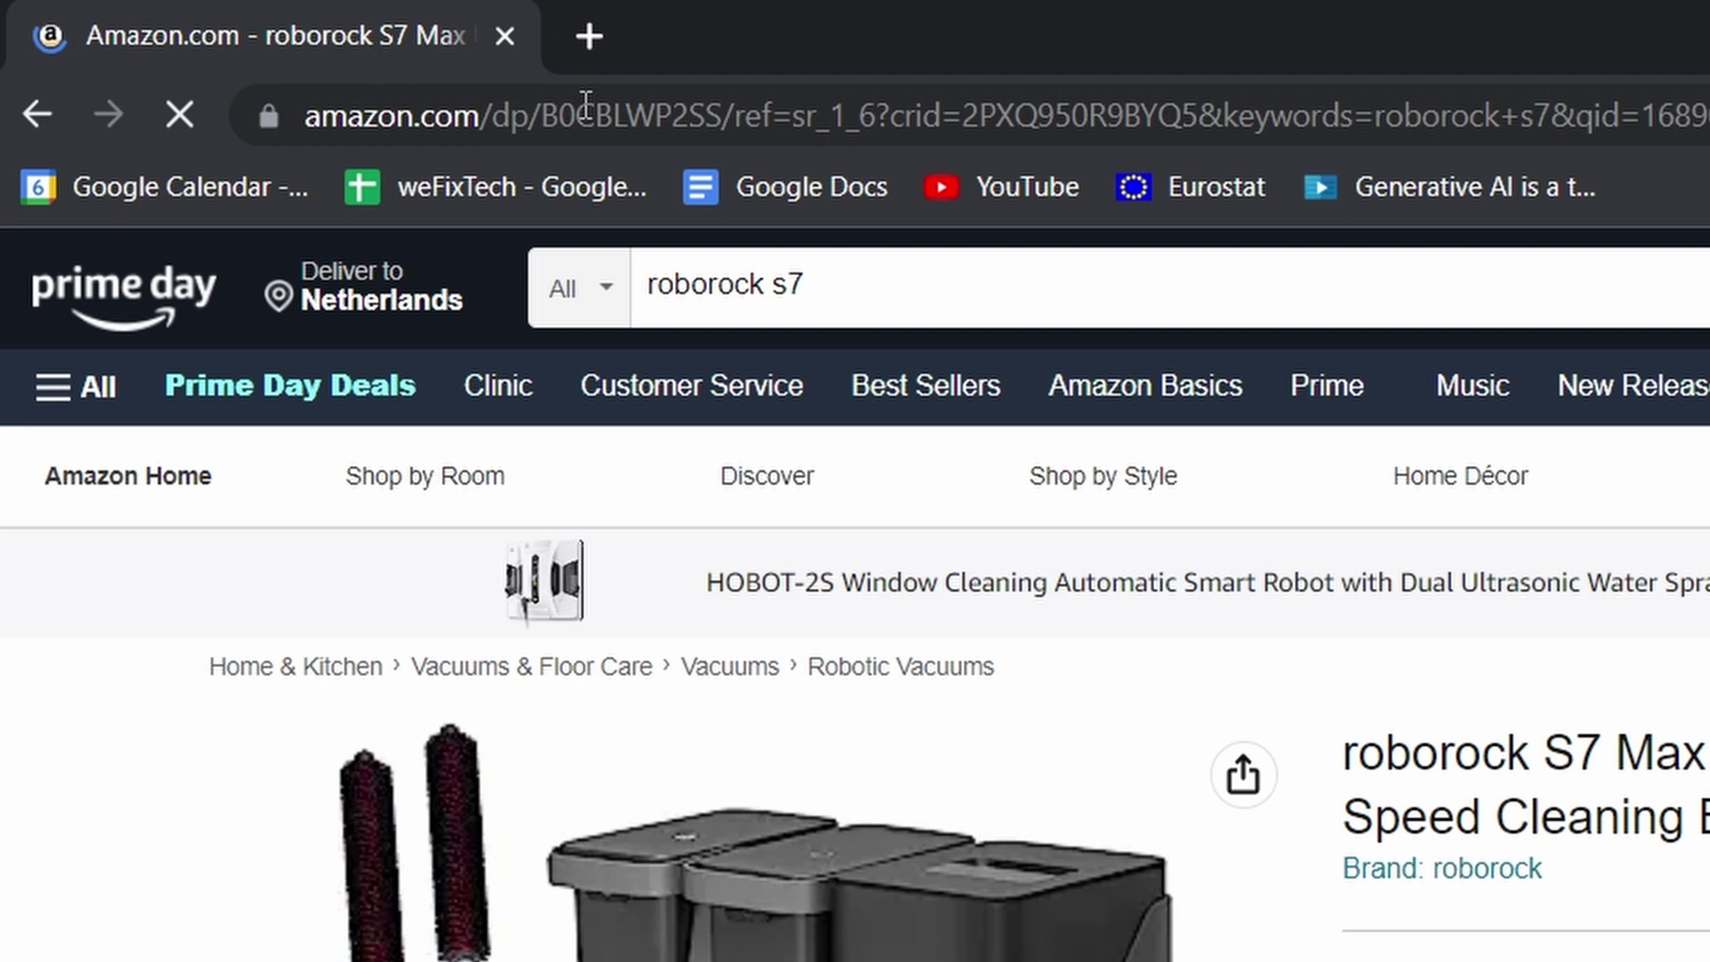
pyautogui.click(1589, 121)
pyautogui.write('dataeldorado.com/wp-admin/index.php')
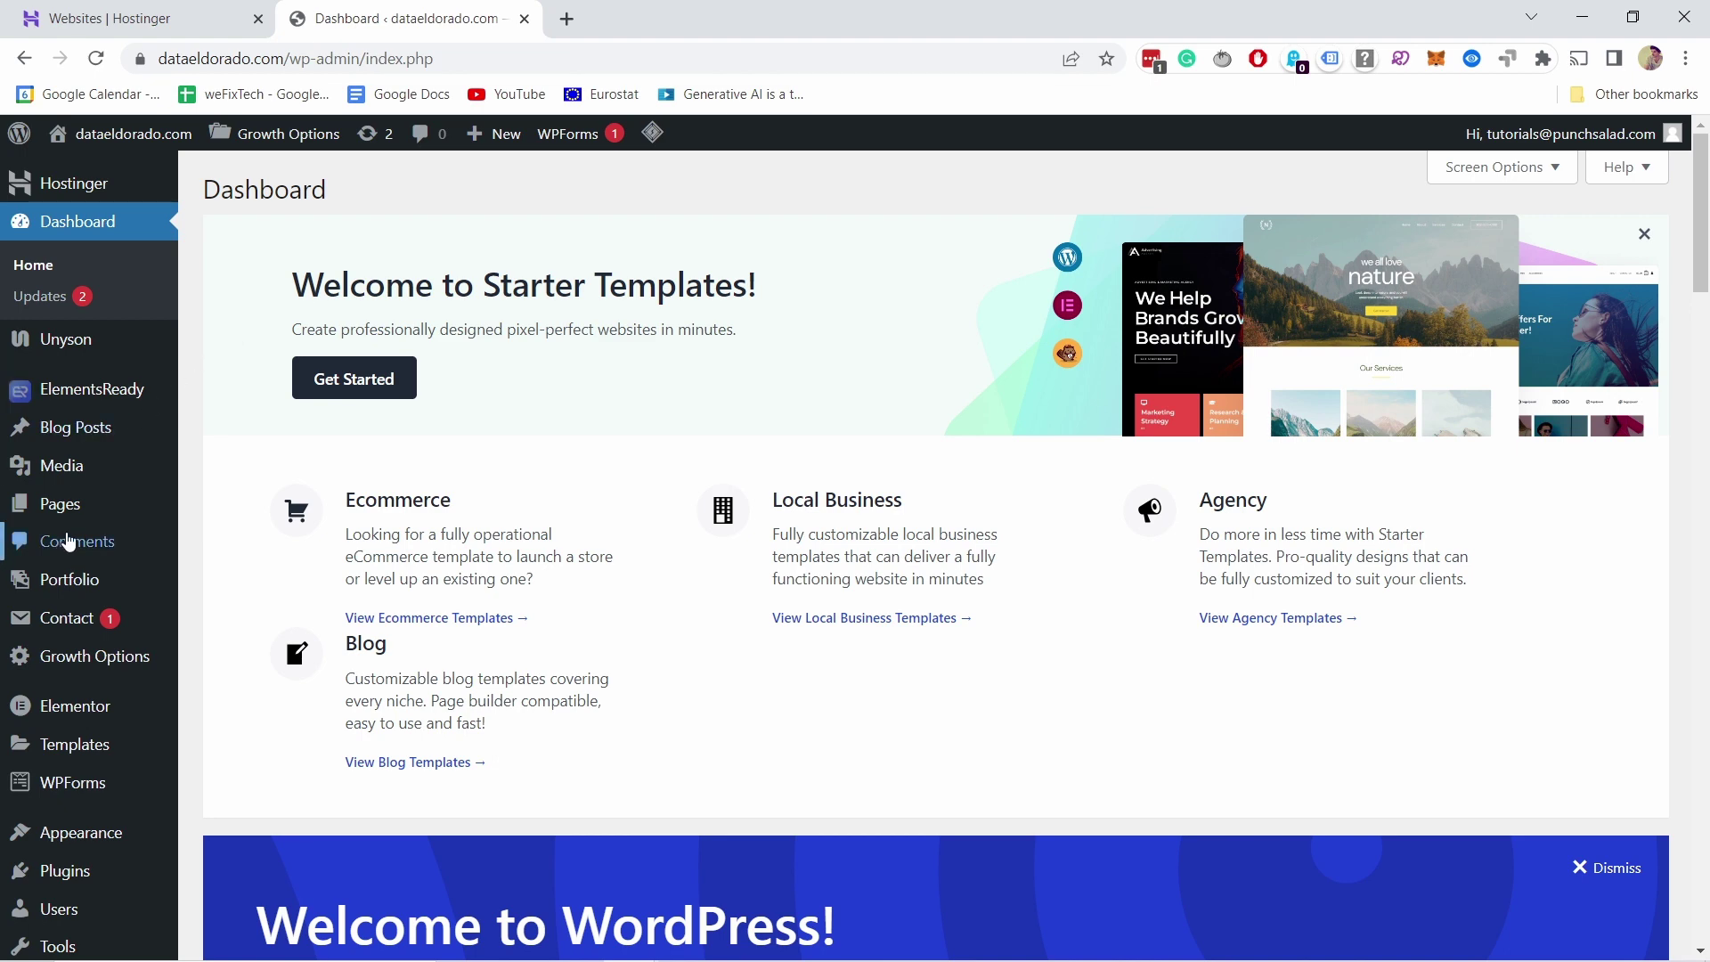
pyautogui.scroll(-3, 54, 575)
# Step: Go to Plugins > Add New and search the plugin directory for 'pretty links'
pyautogui.click(241, 685)
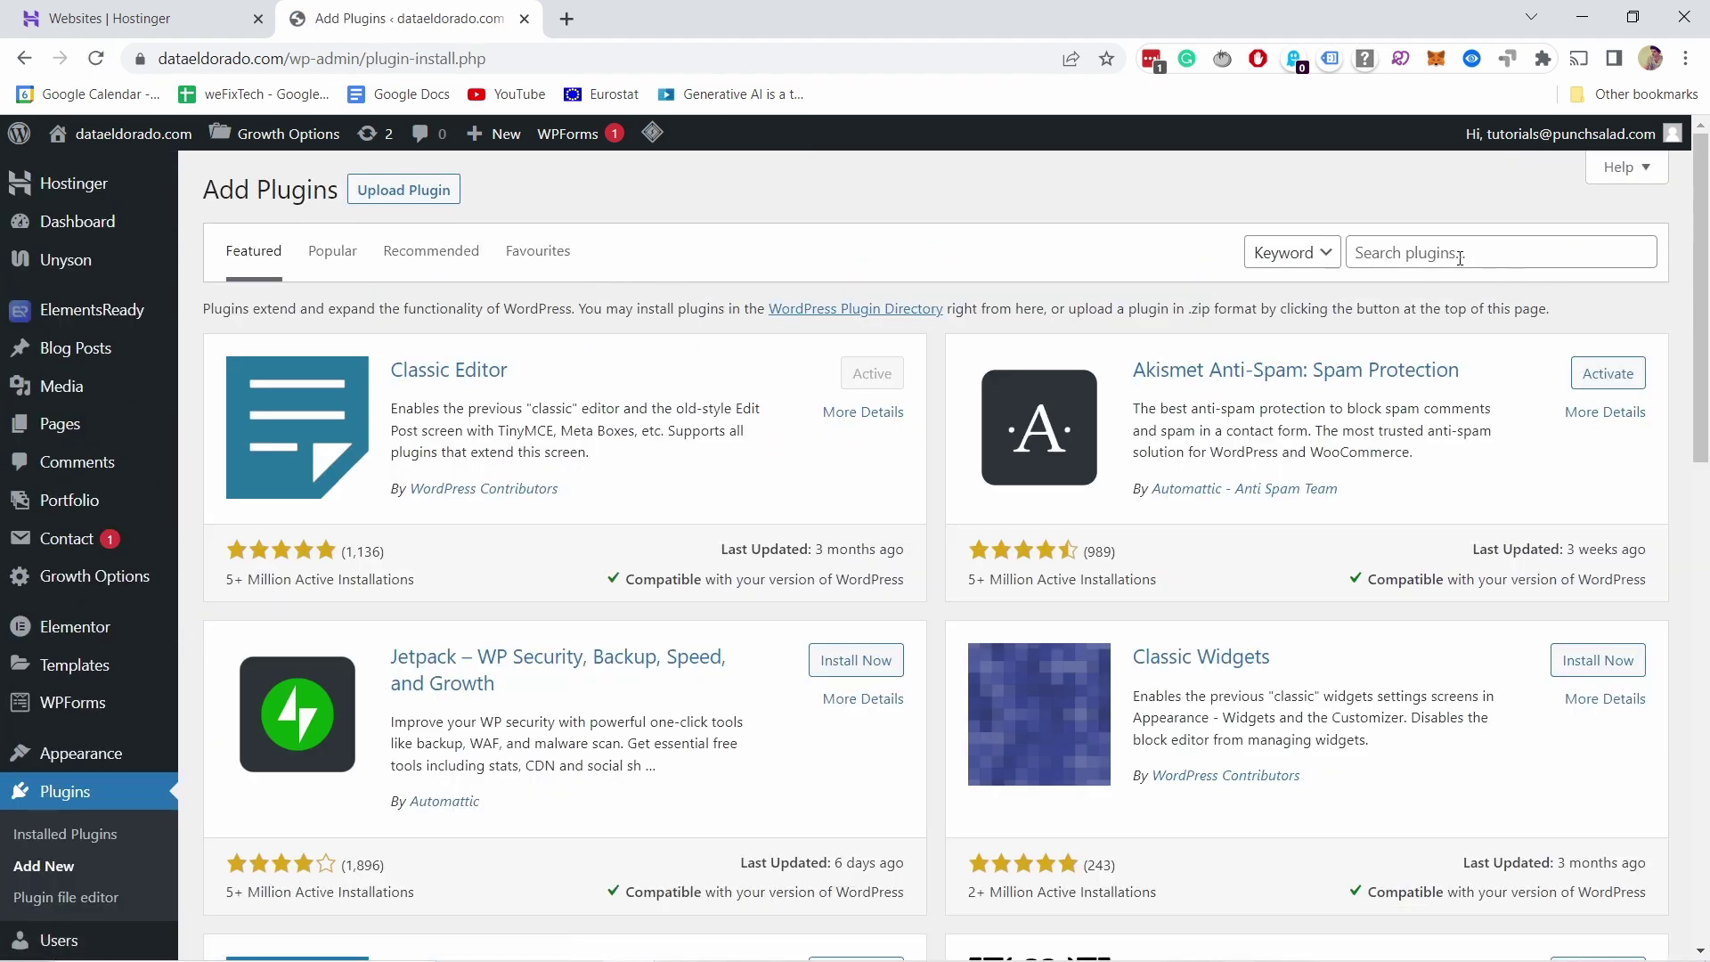
pyautogui.click(1412, 253)
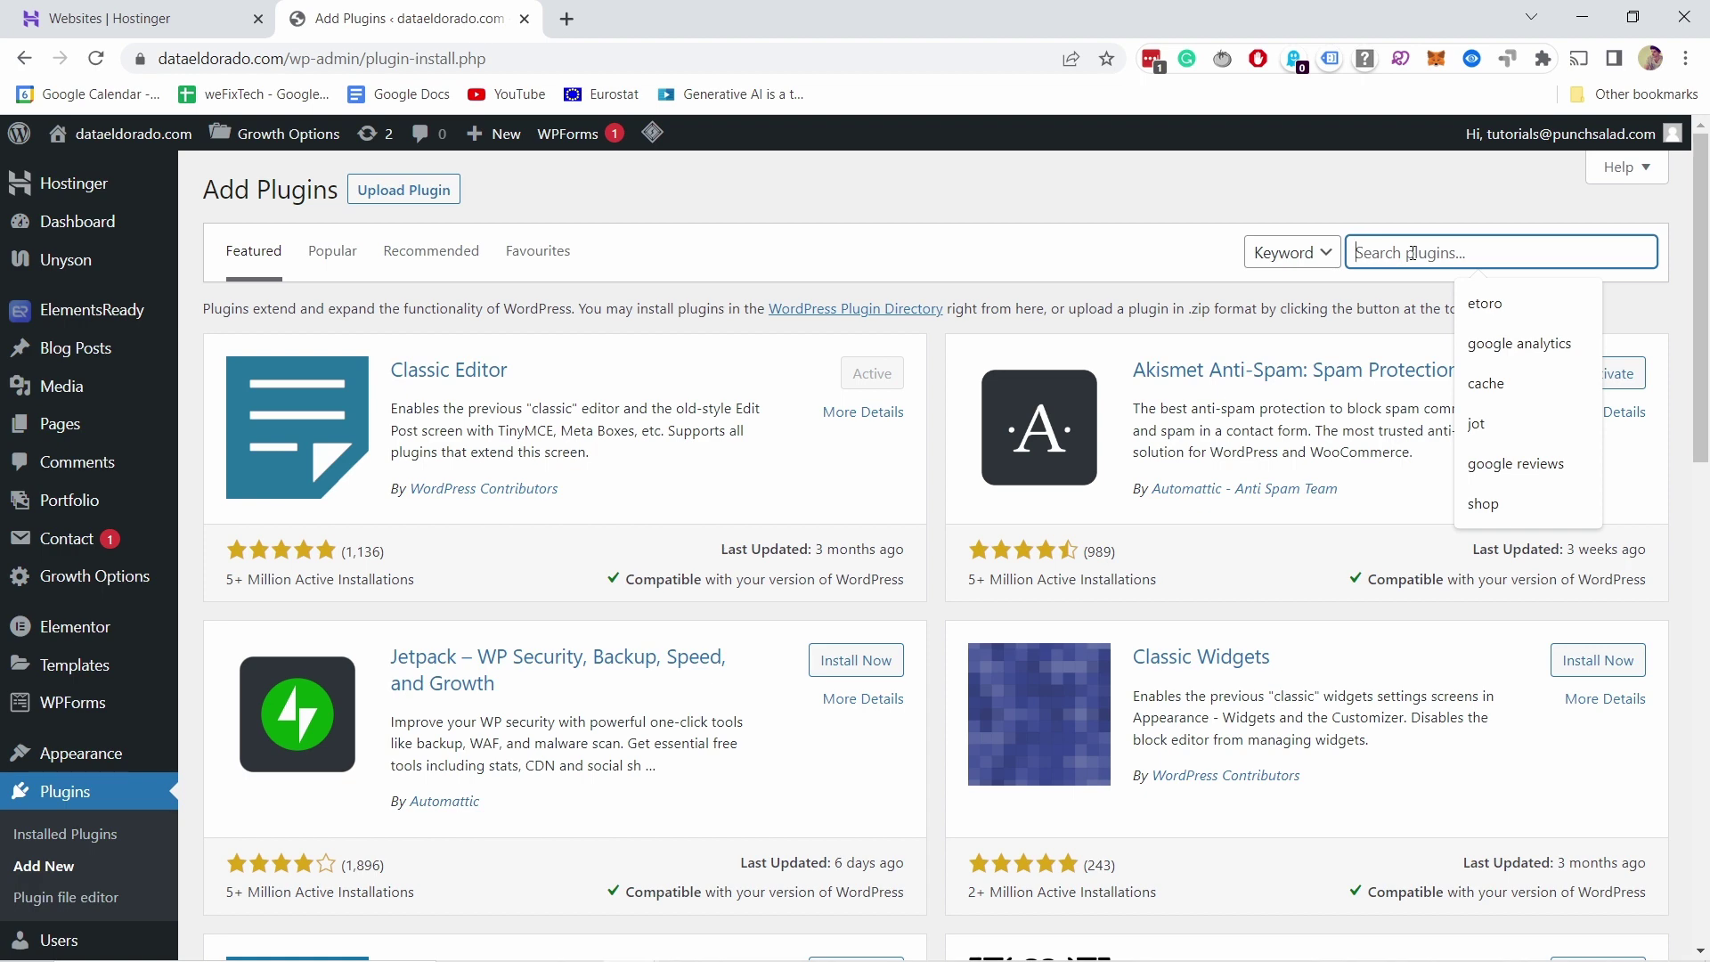
pyautogui.write('pretty ')
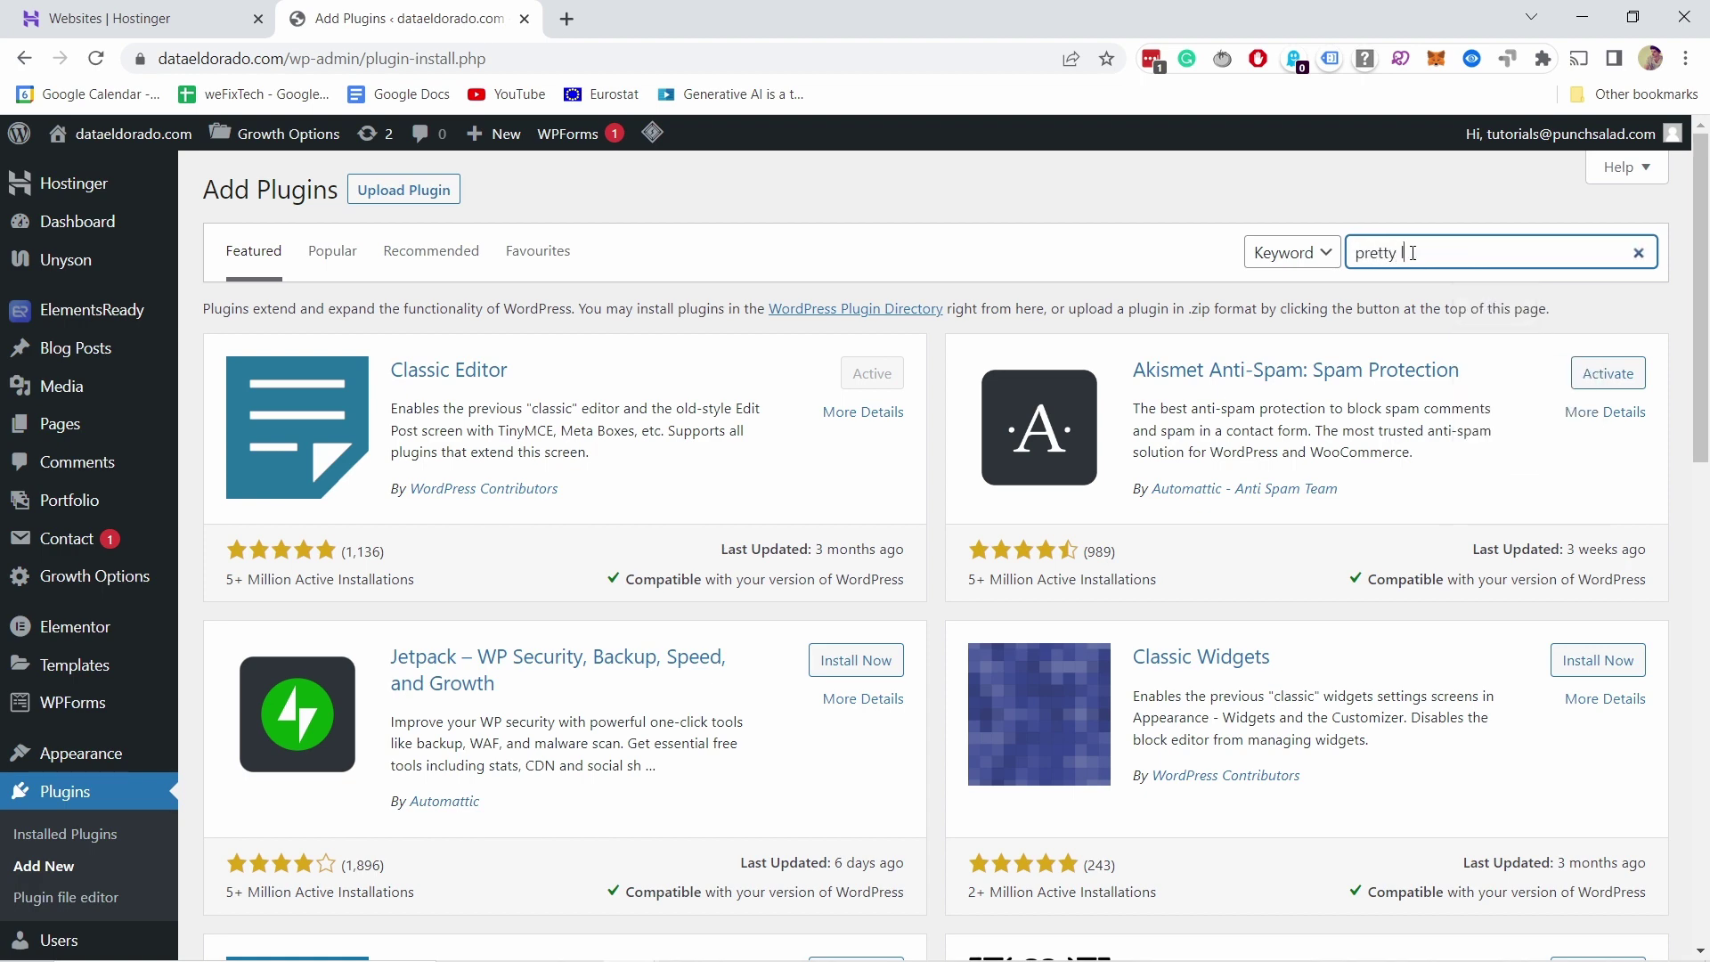
pyautogui.write('links')
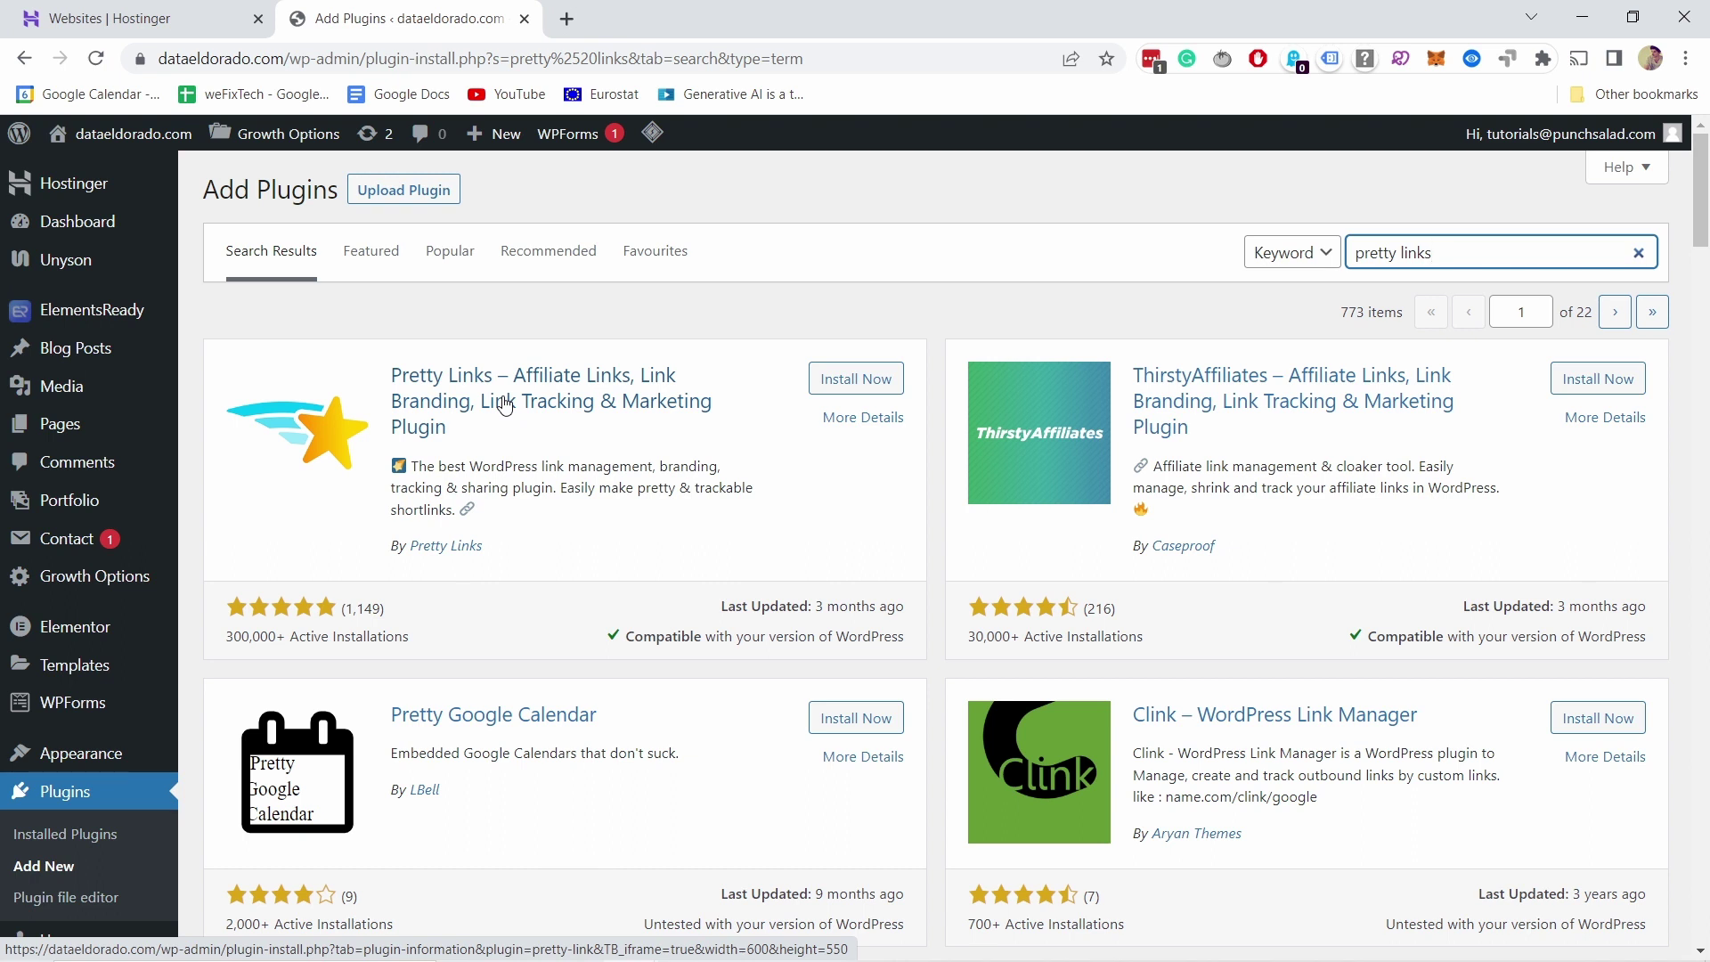
# Step: Install and activate the Pretty Links affiliate link plugin
pyautogui.click(823, 381)
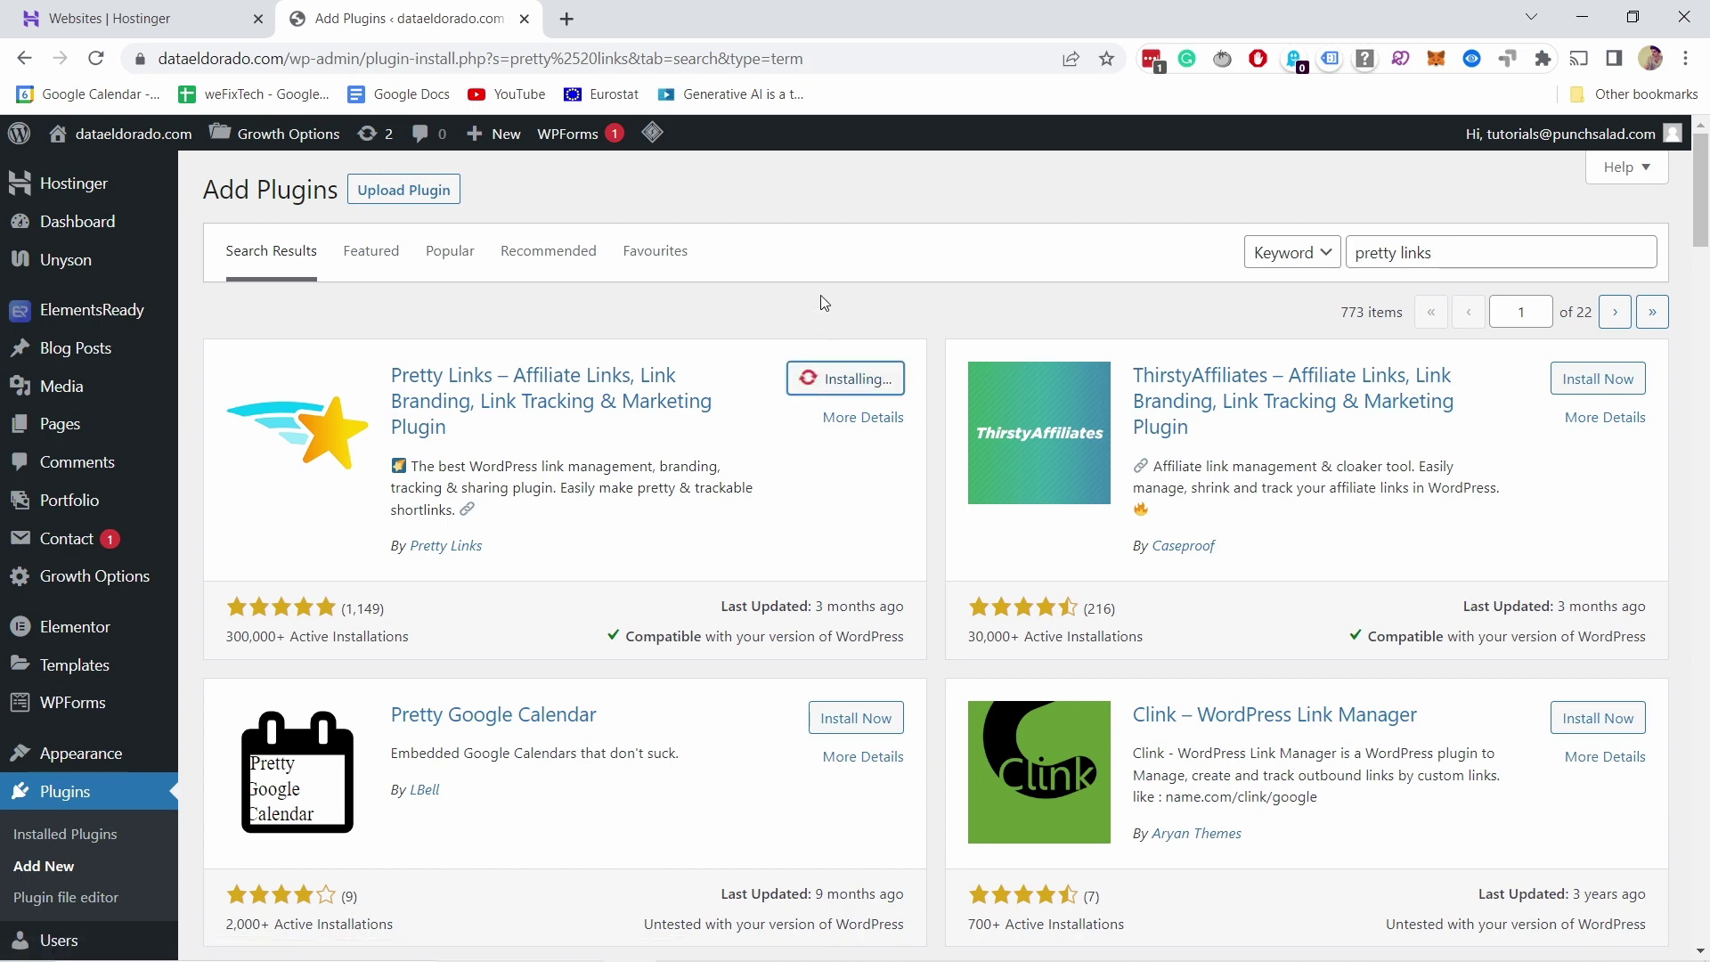
pyautogui.click(858, 381)
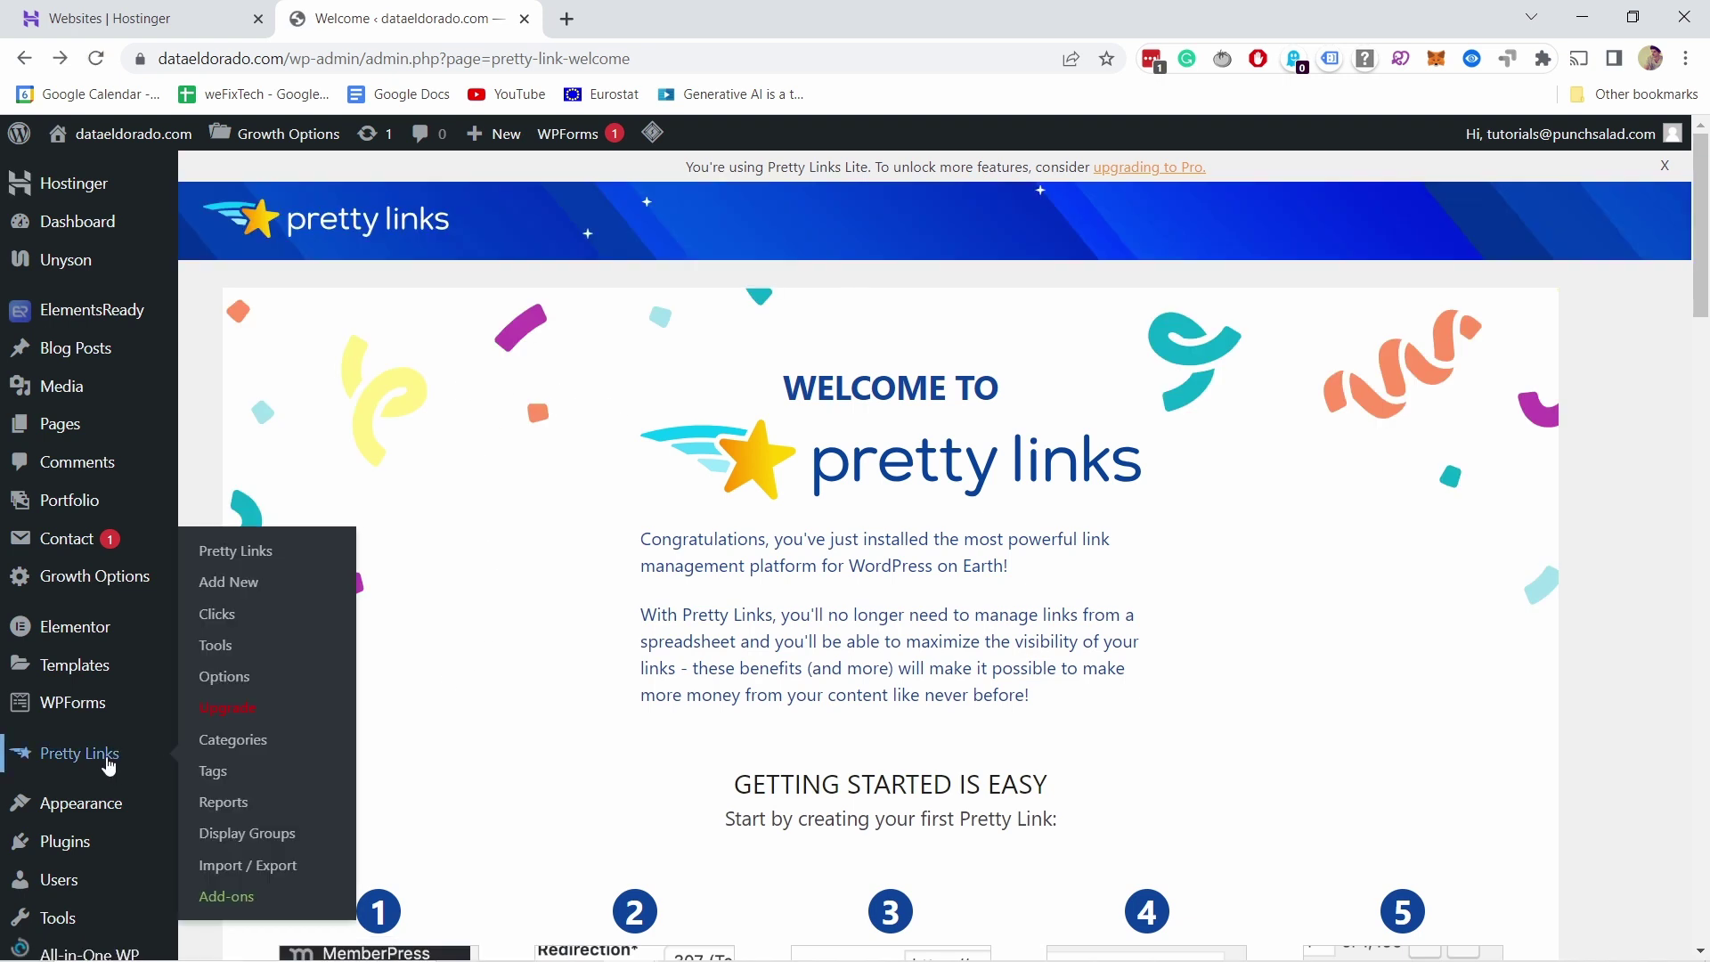
pyautogui.moveTo(79, 754)
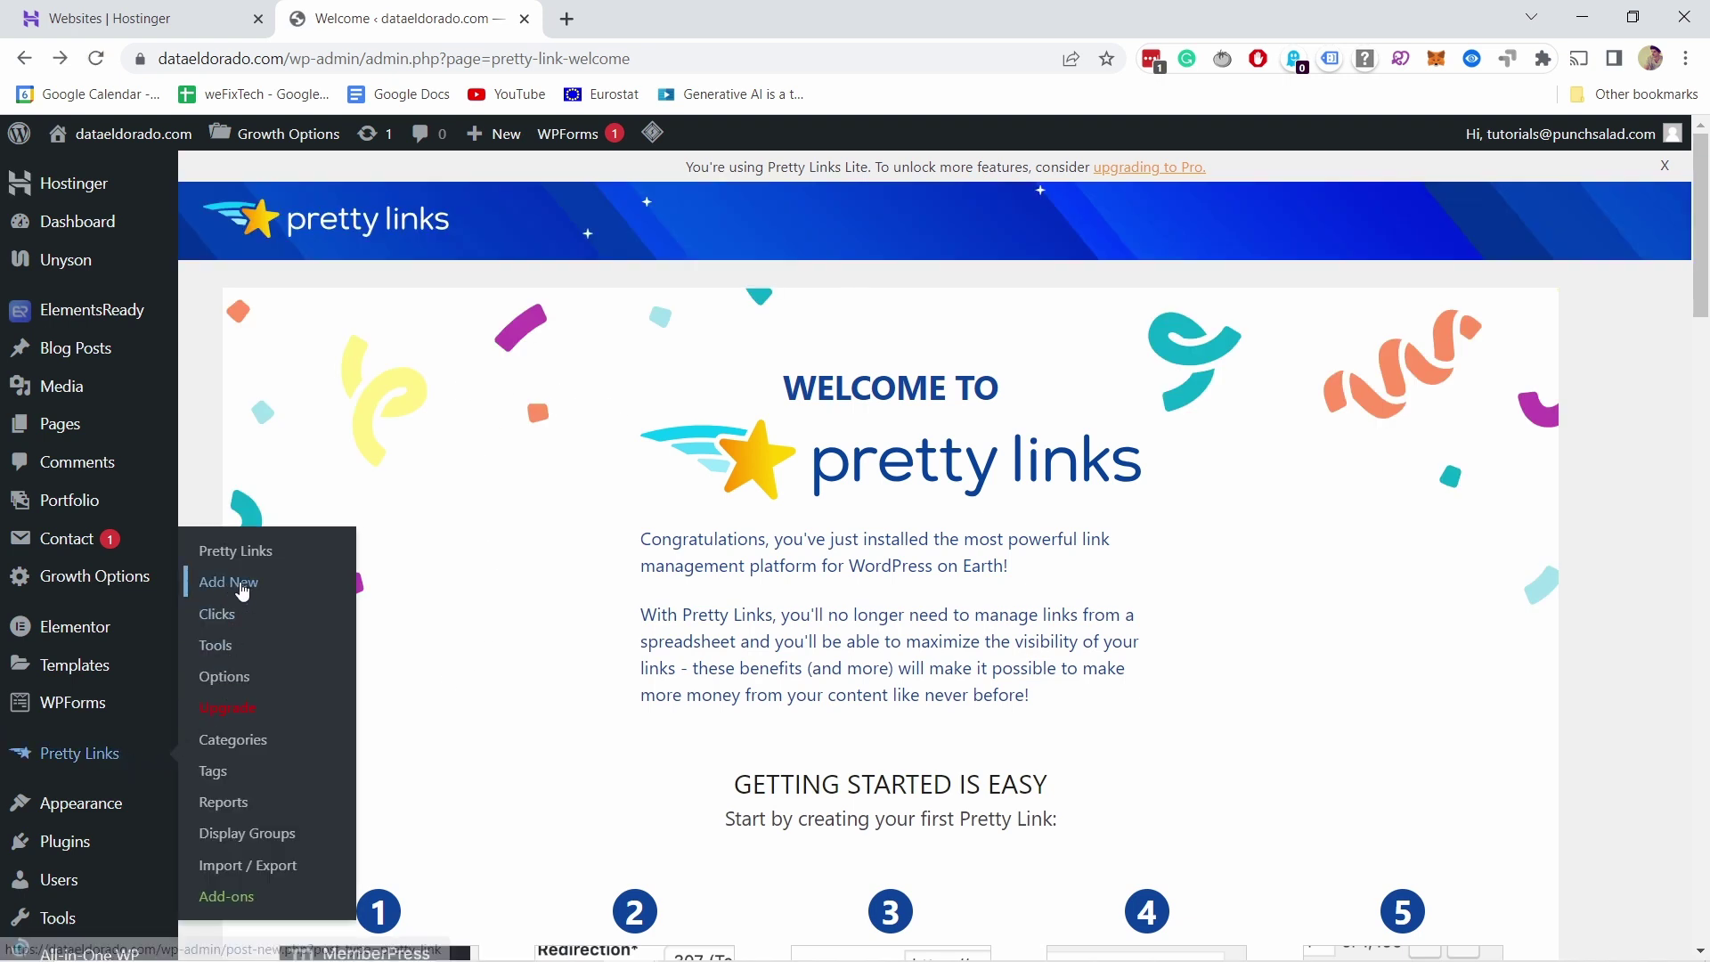
# Step: Start a new Pretty Link titled 'amazon' with 301 (Permanent) redirection
pyautogui.click(240, 588)
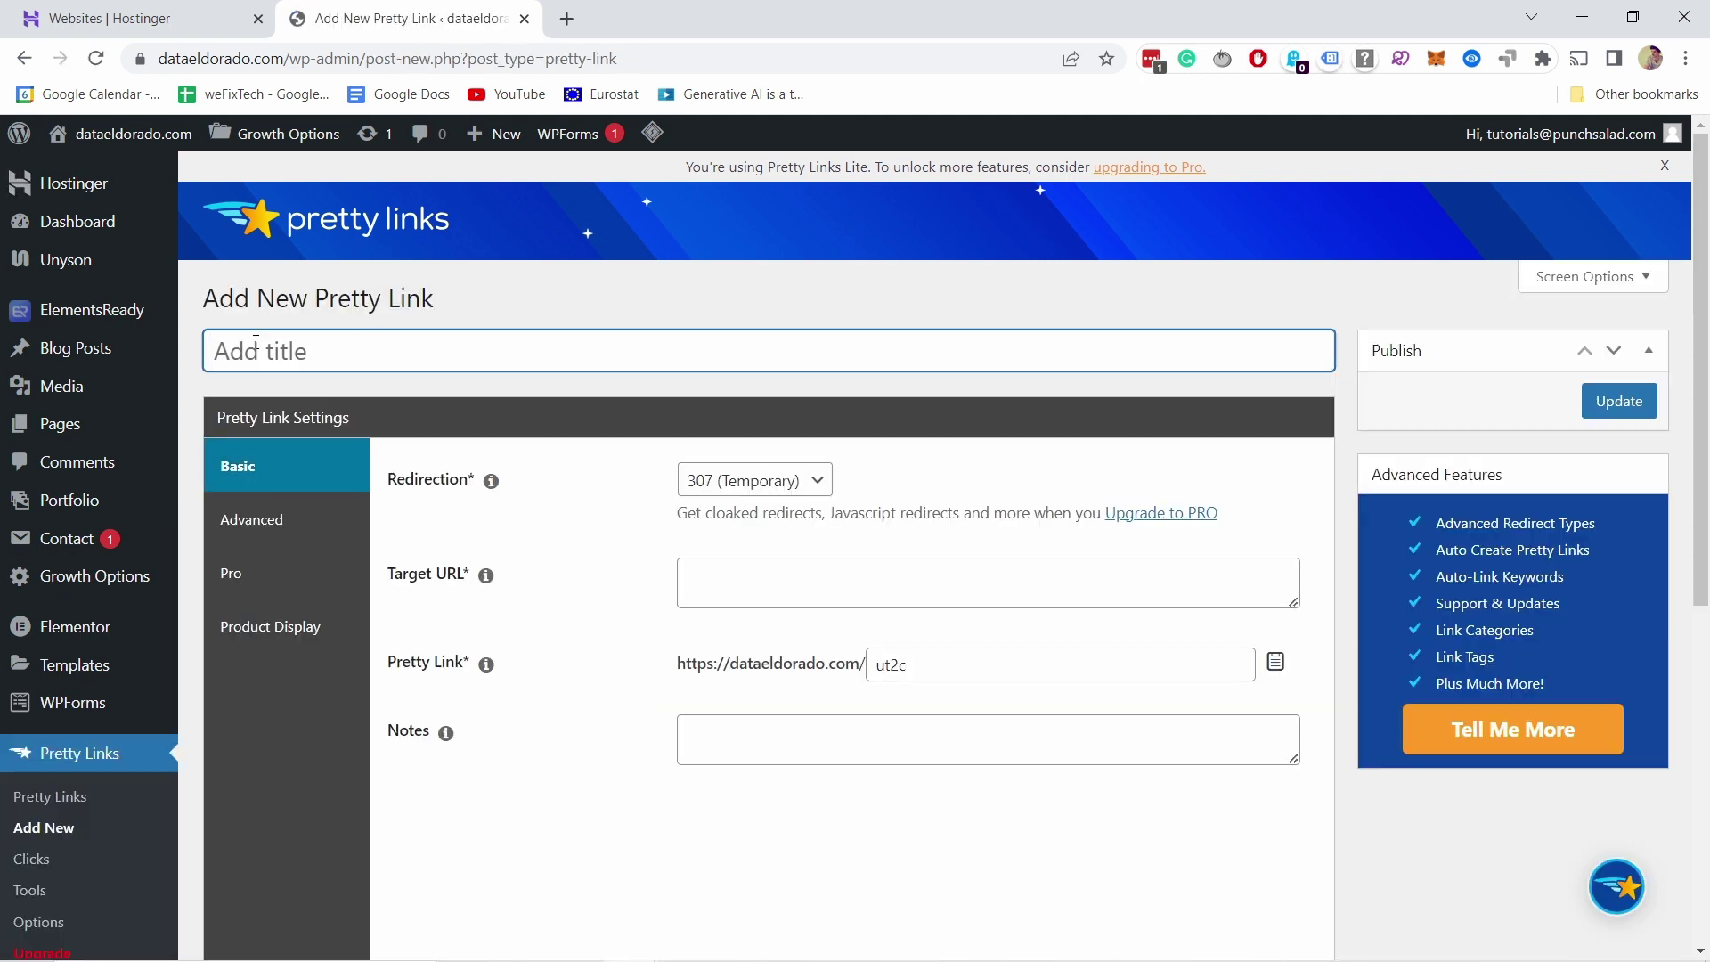
pyautogui.click(428, 279)
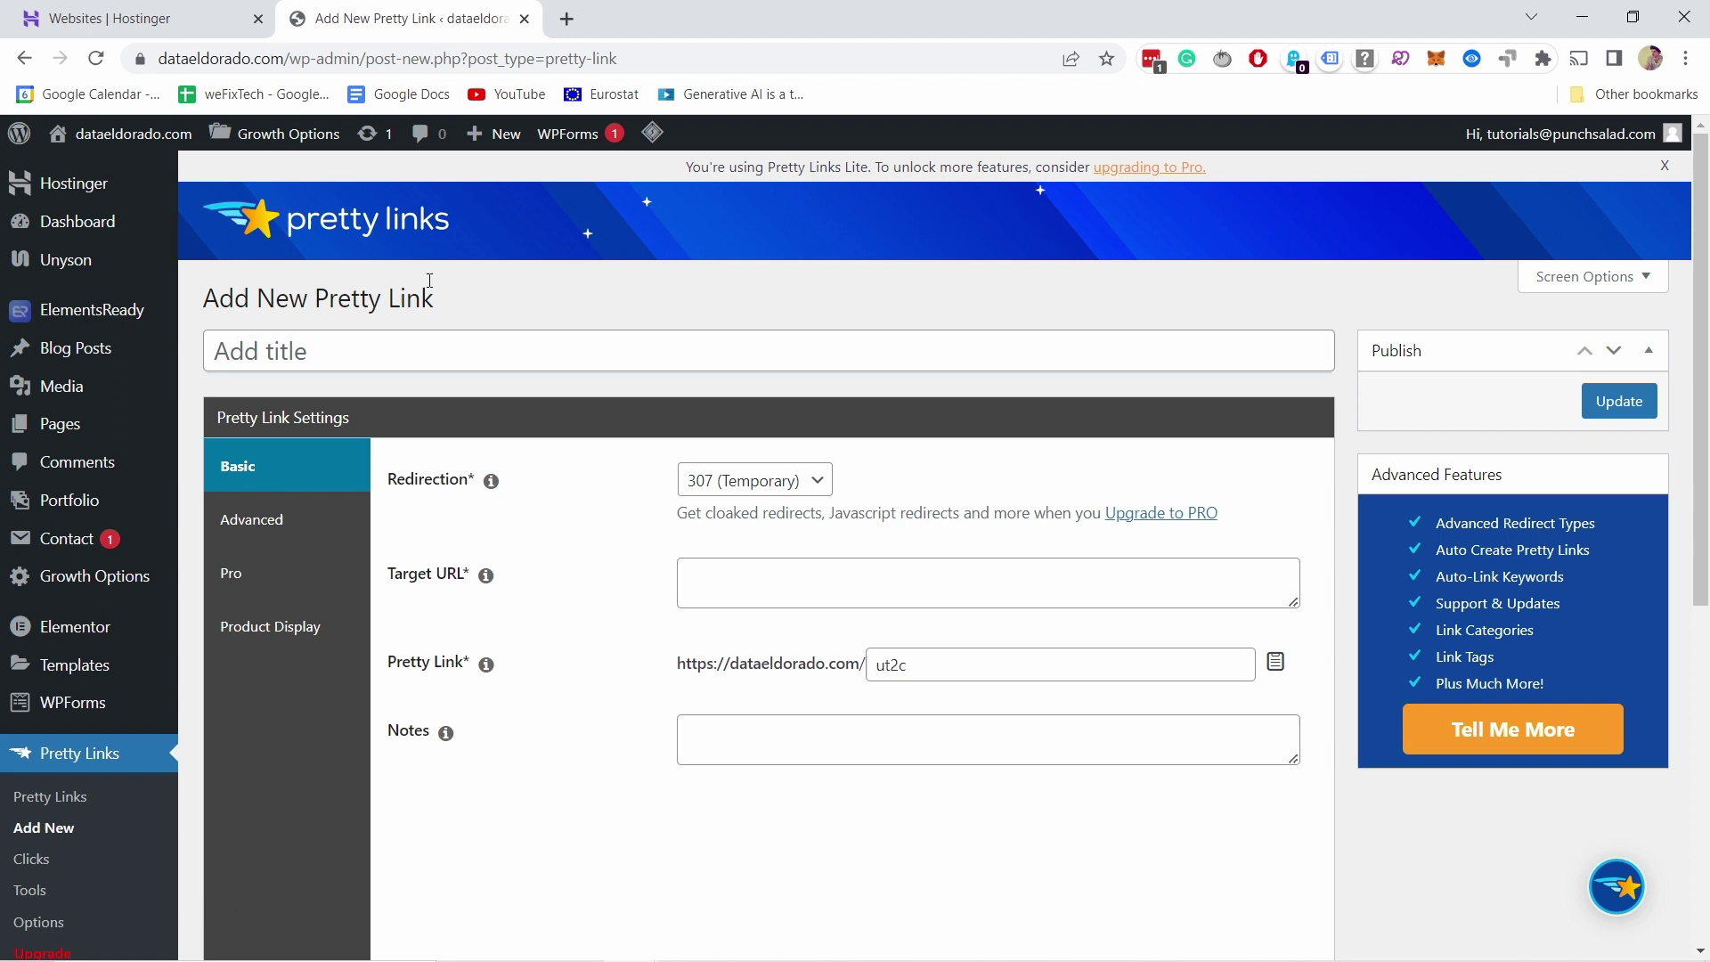
pyautogui.click(334, 350)
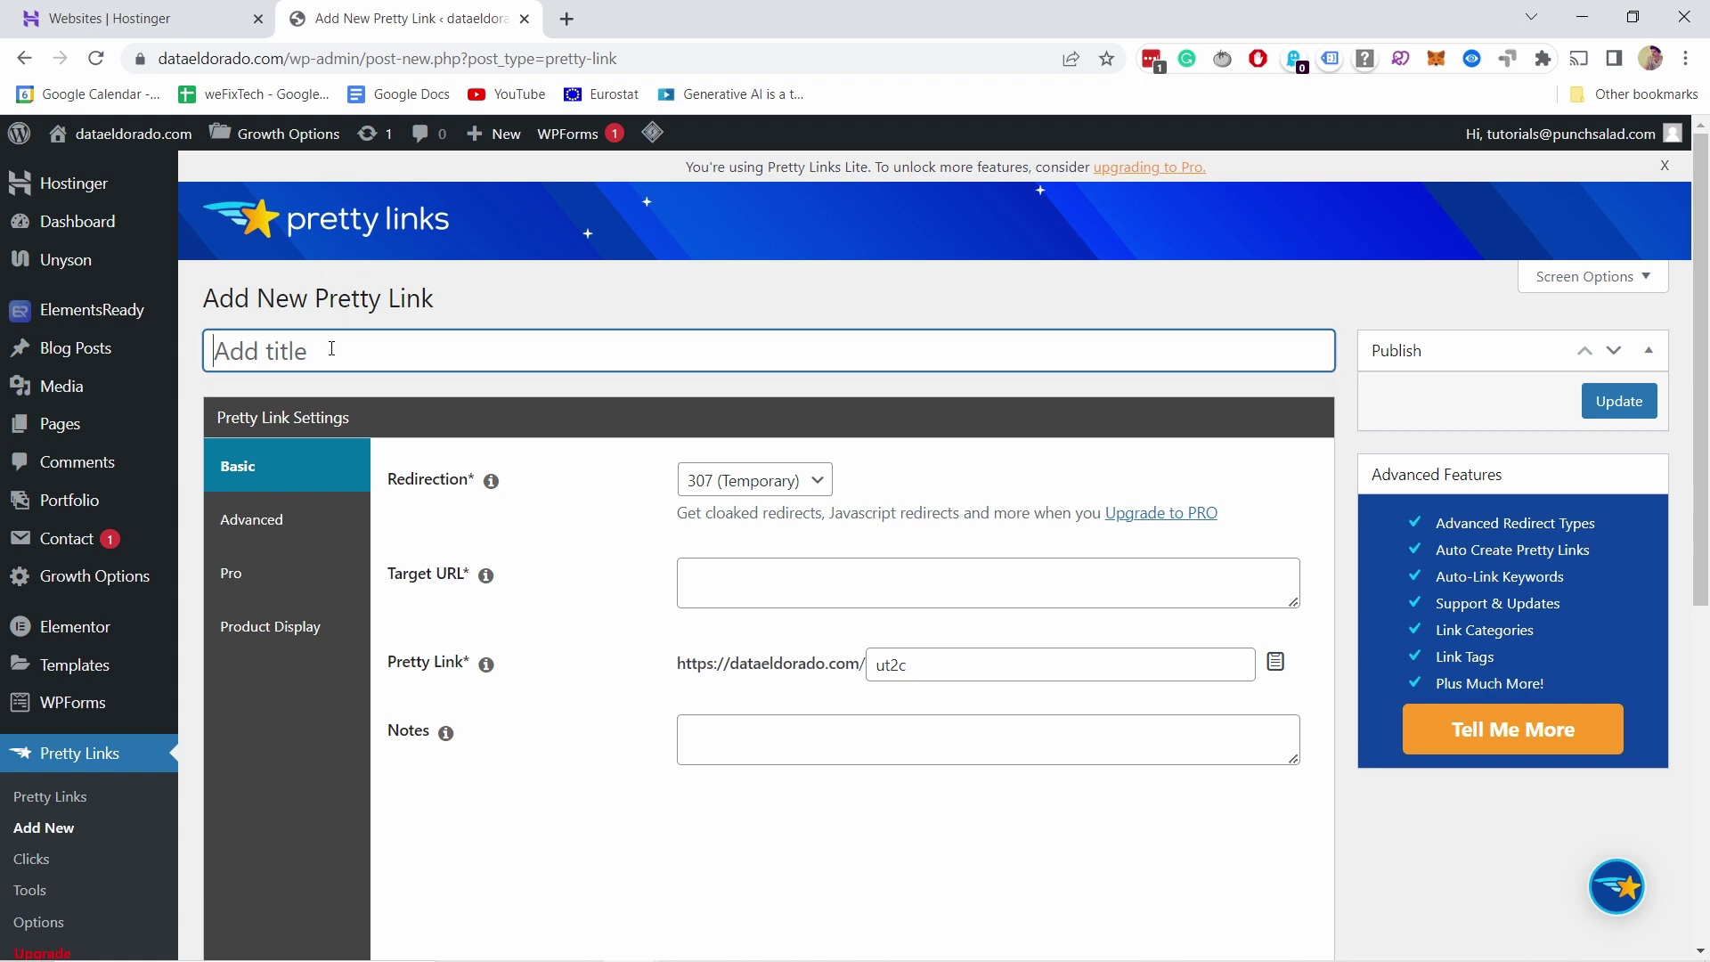
pyautogui.write('amazon')
pyautogui.scroll(-1, 599, 382)
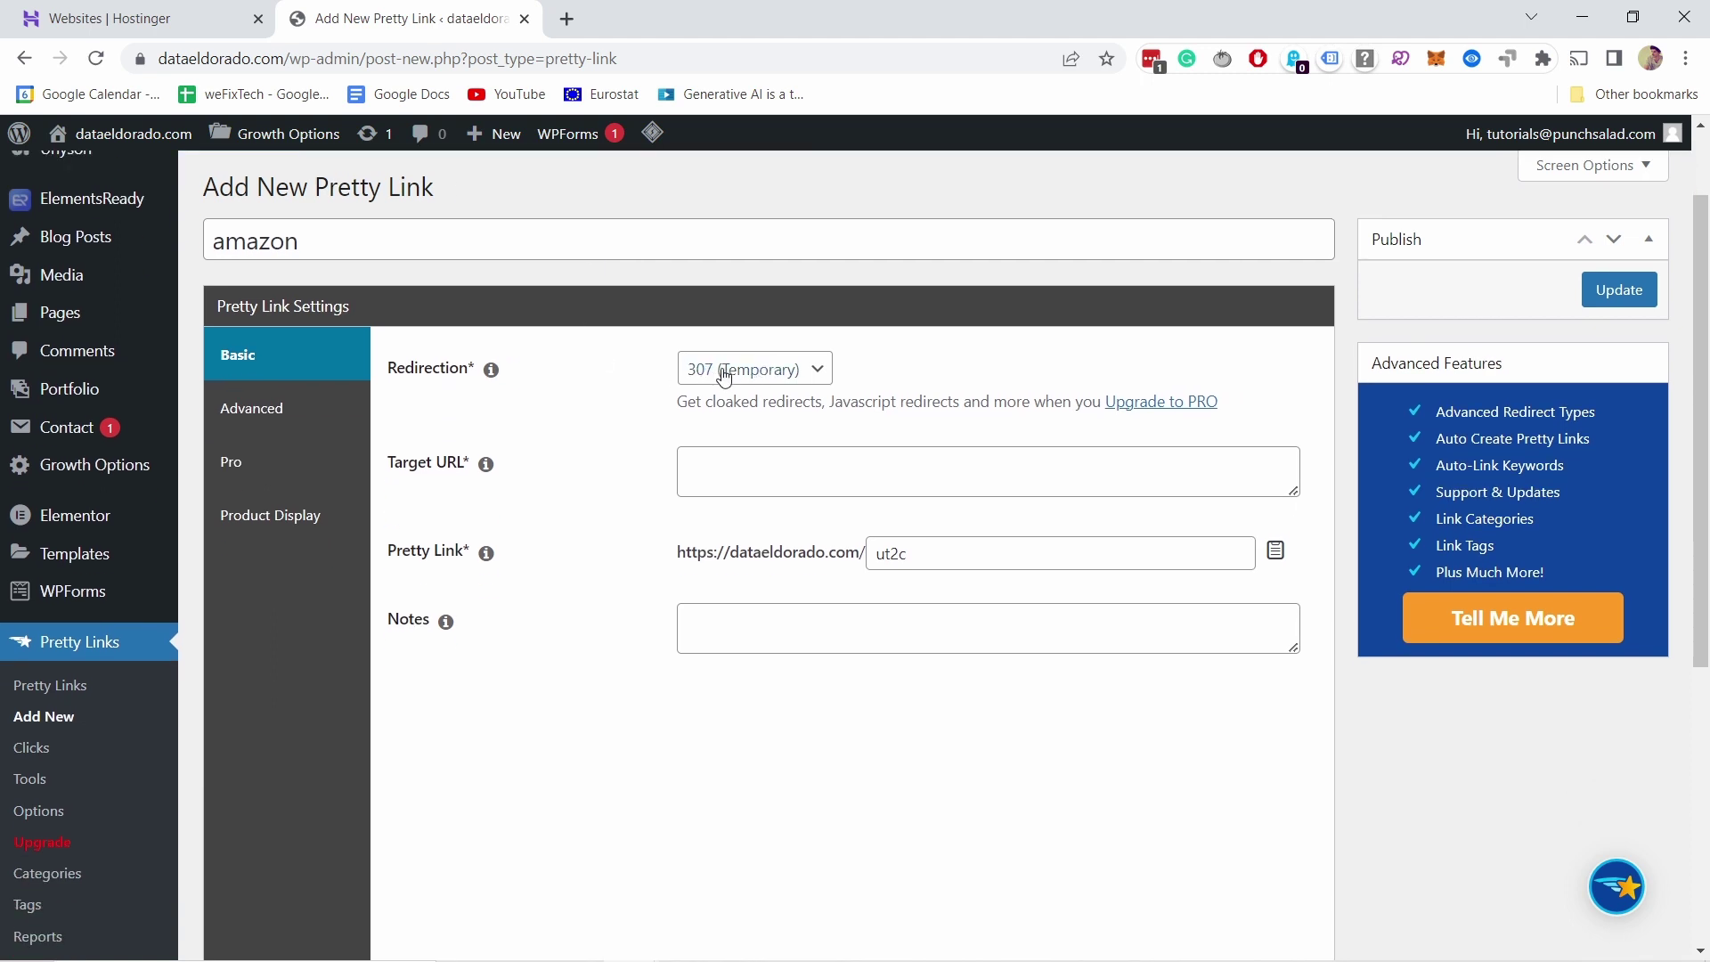
pyautogui.click(732, 371)
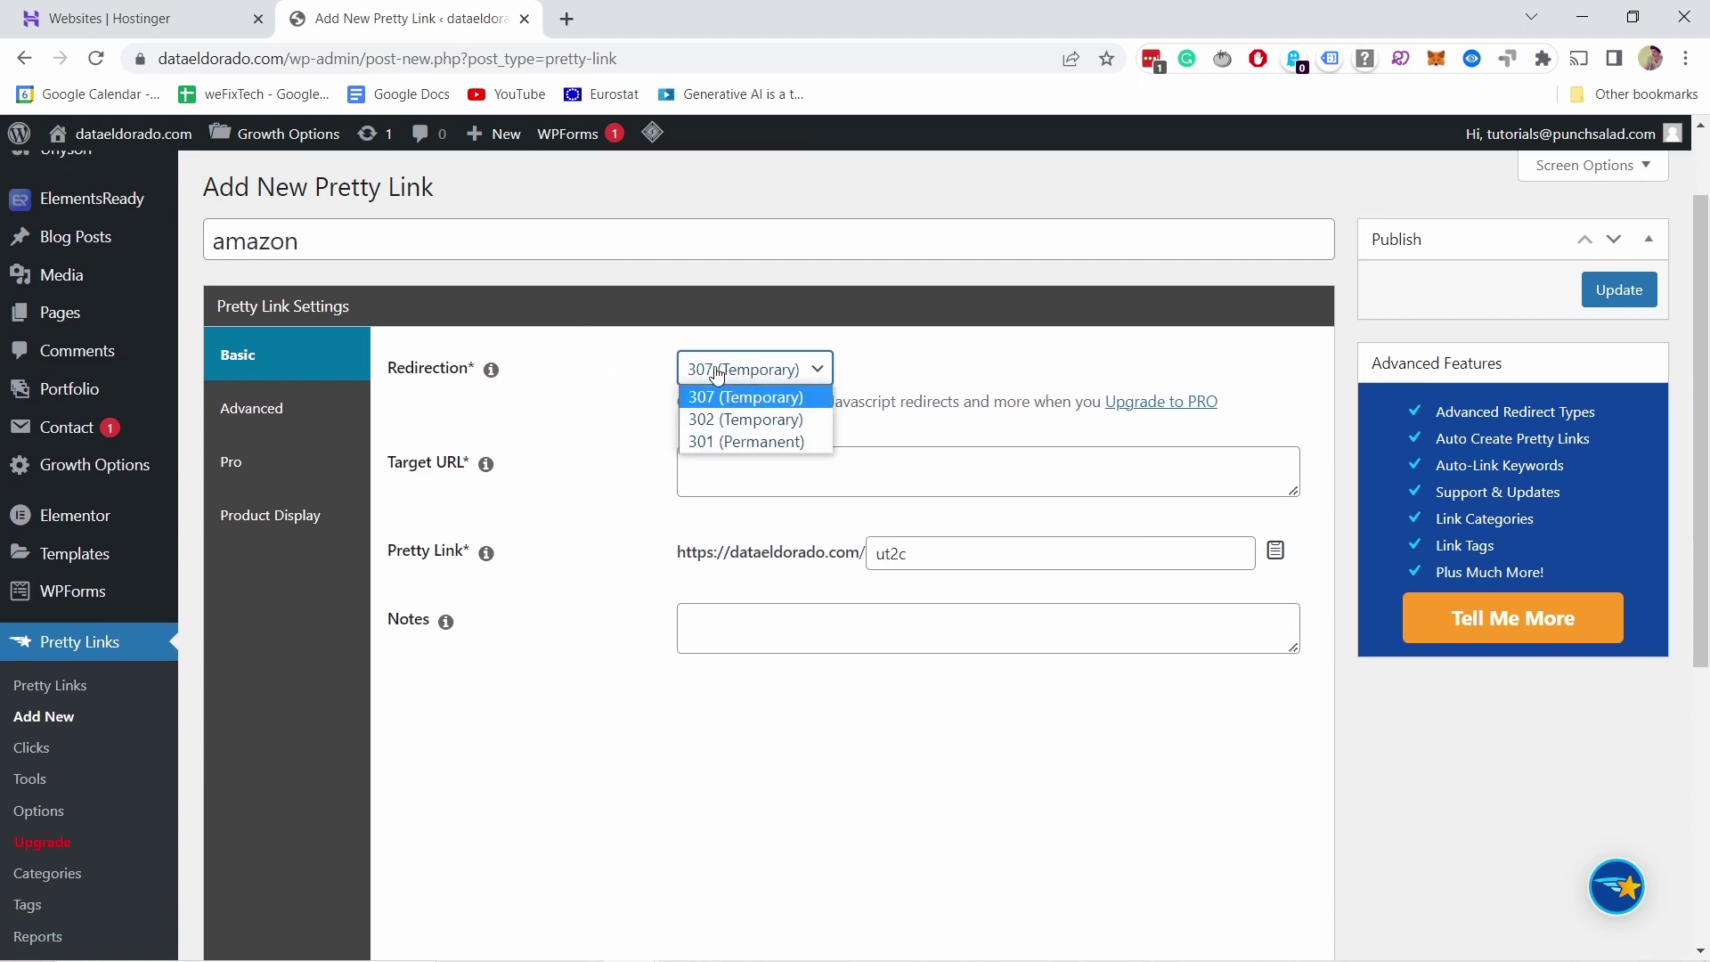
pyautogui.click(728, 442)
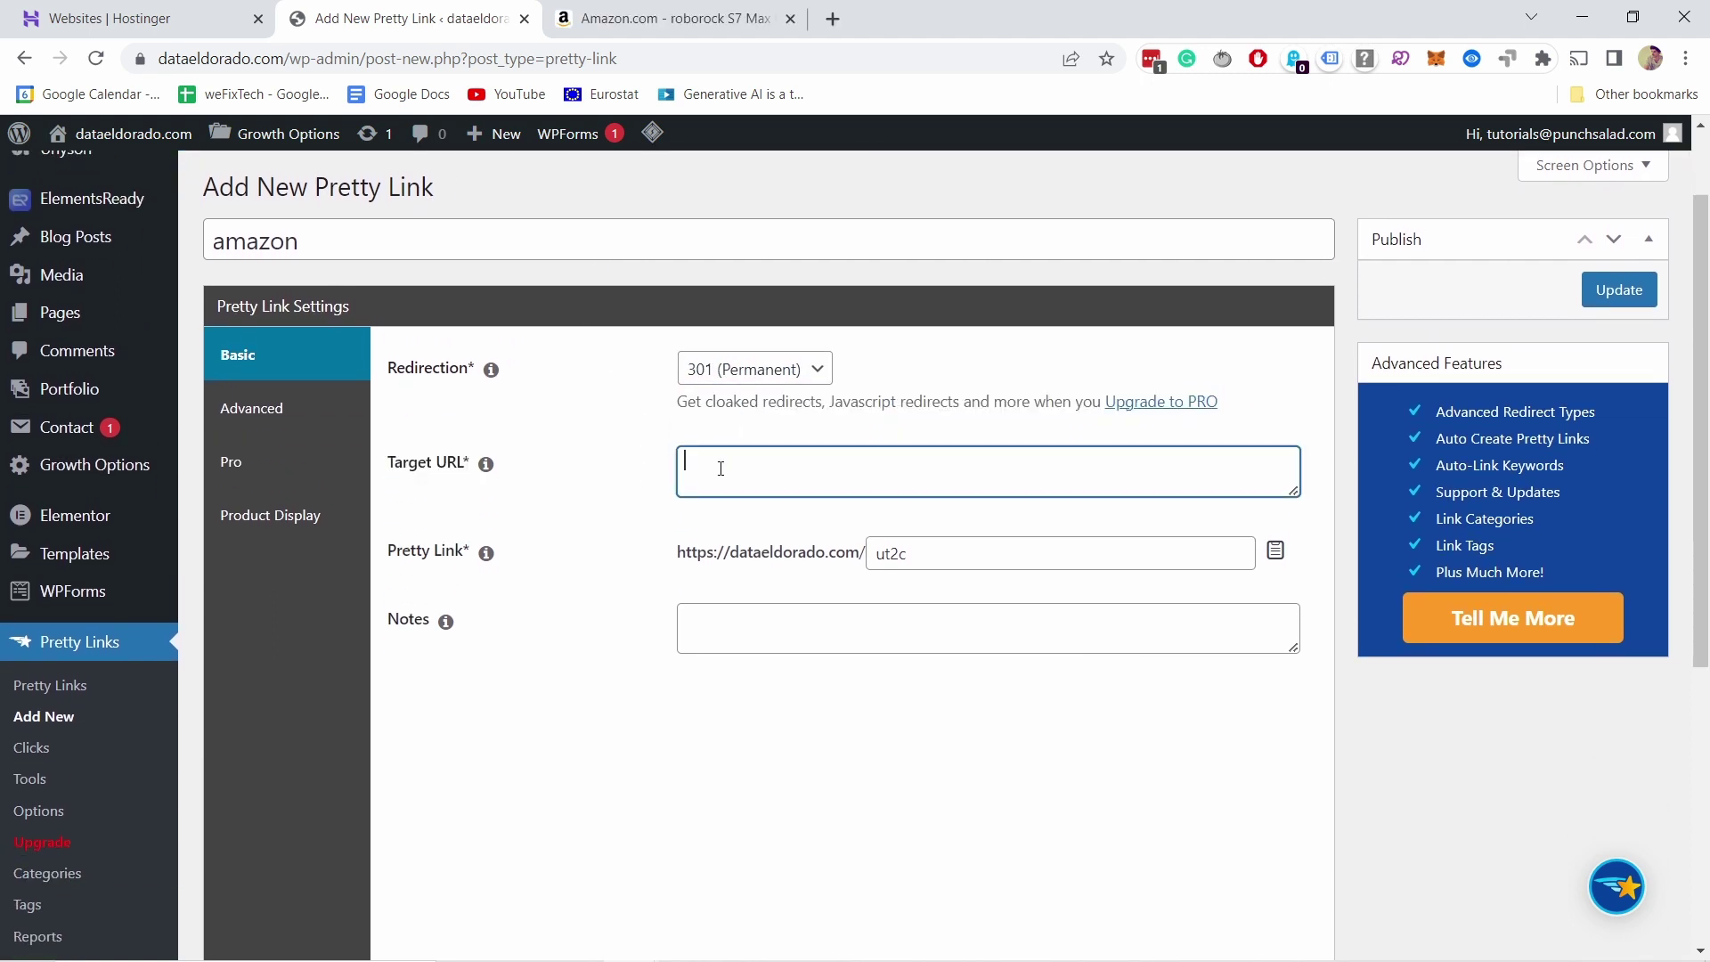
# Step: Copy the Amazon roborock product URL and paste it as the link's Target URL
pyautogui.click(627, 18)
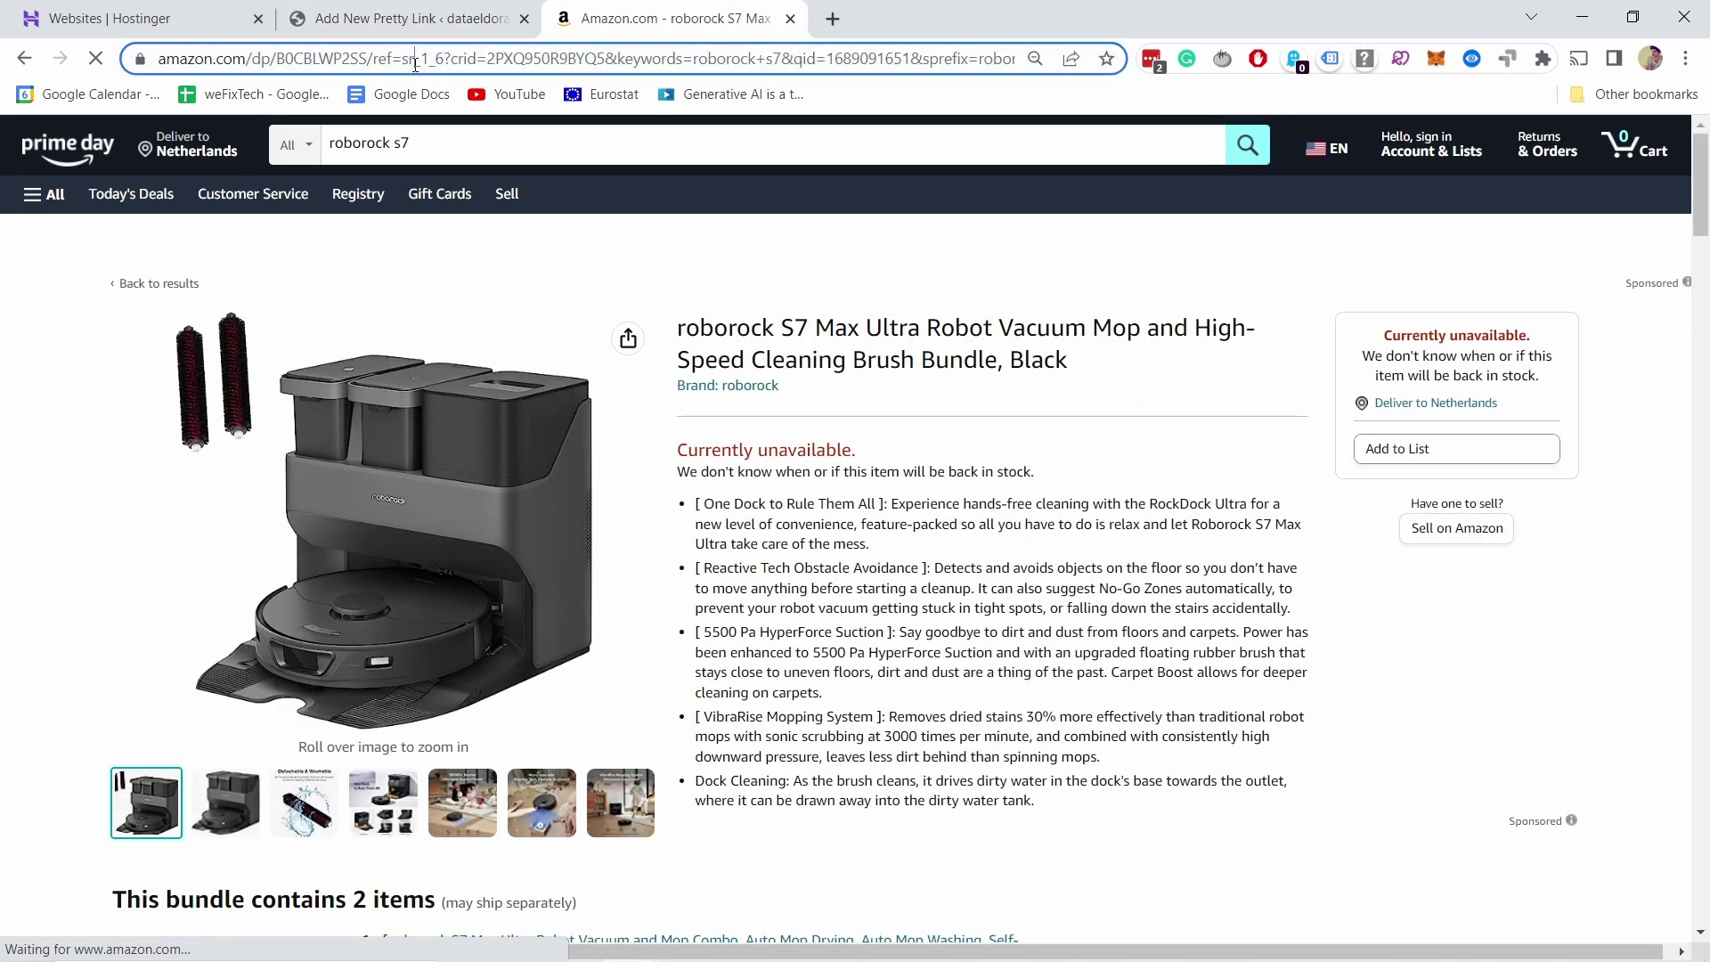
pyautogui.hotkey('ctrl', 'l')
pyautogui.click(353, 33)
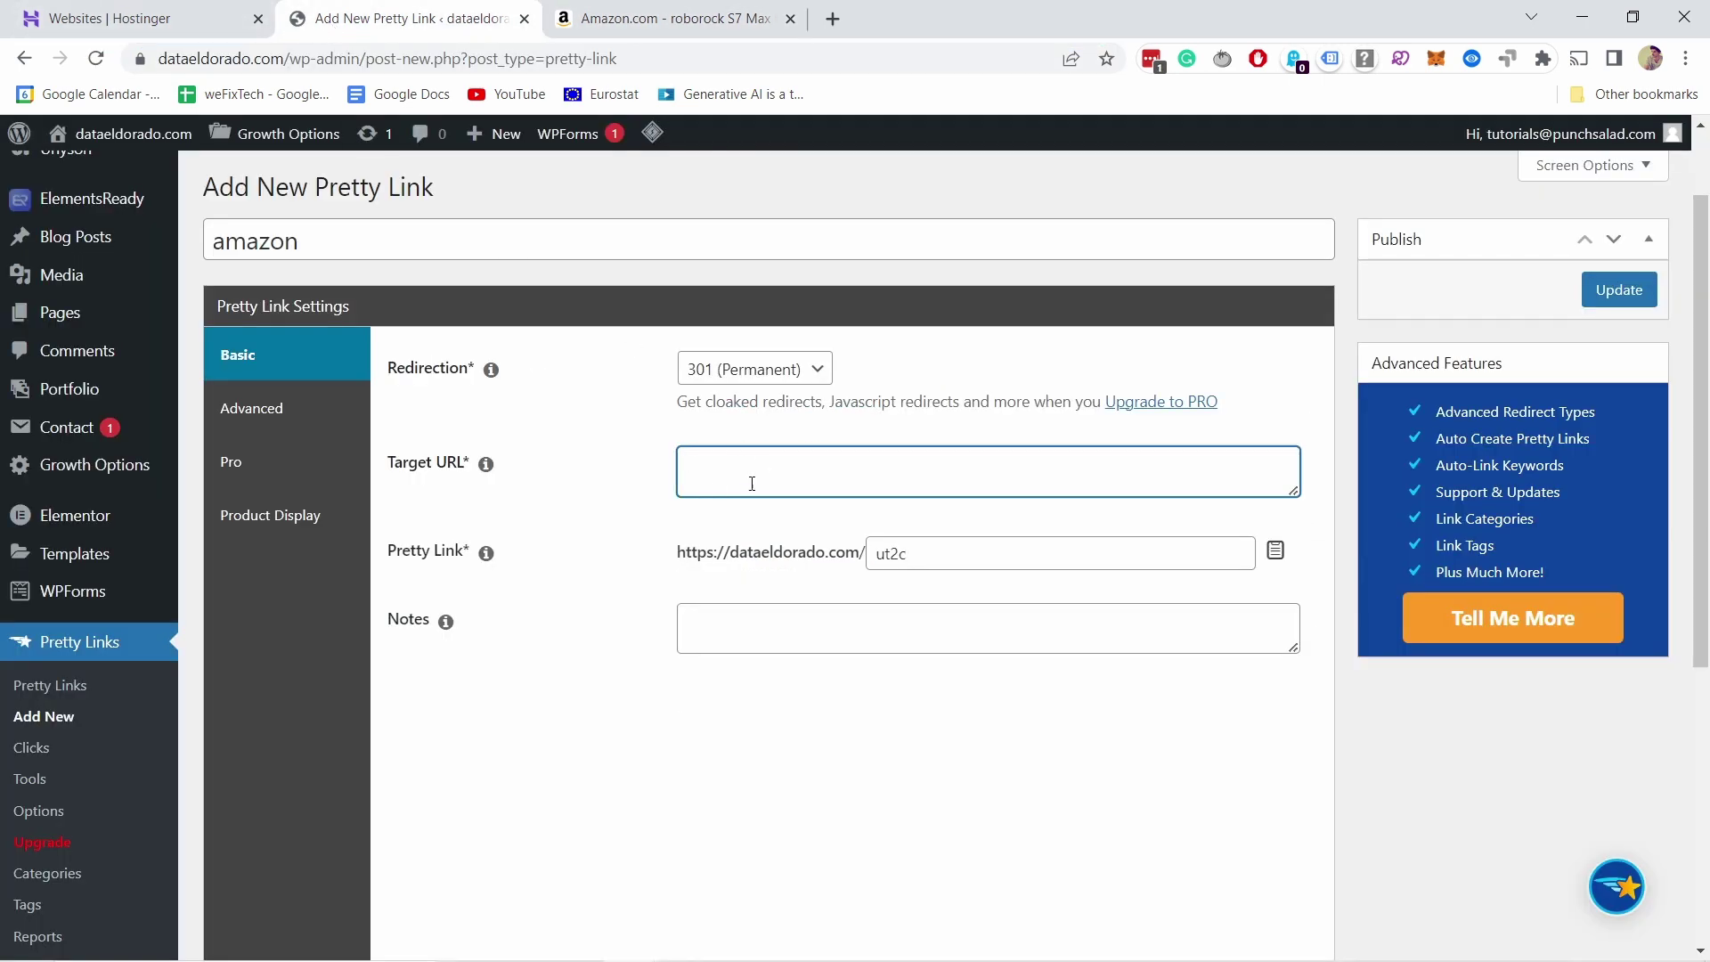
pyautogui.hotkey('ctrl', 'v')
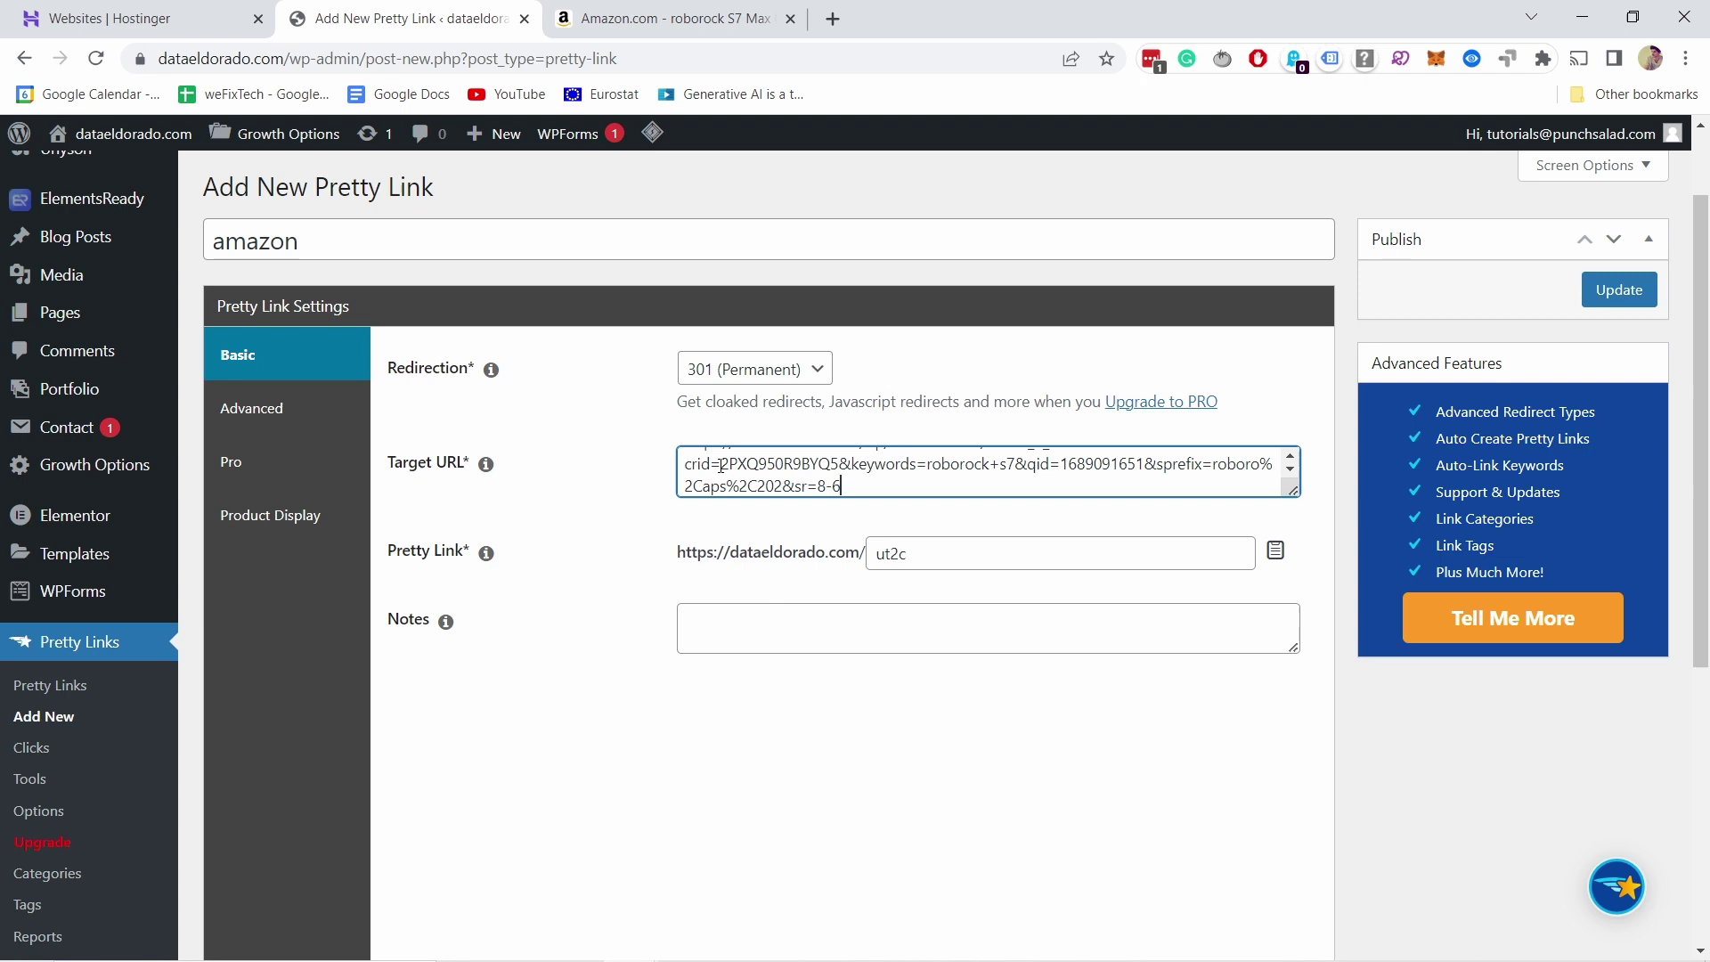
pyautogui.scroll(-1, 757, 356)
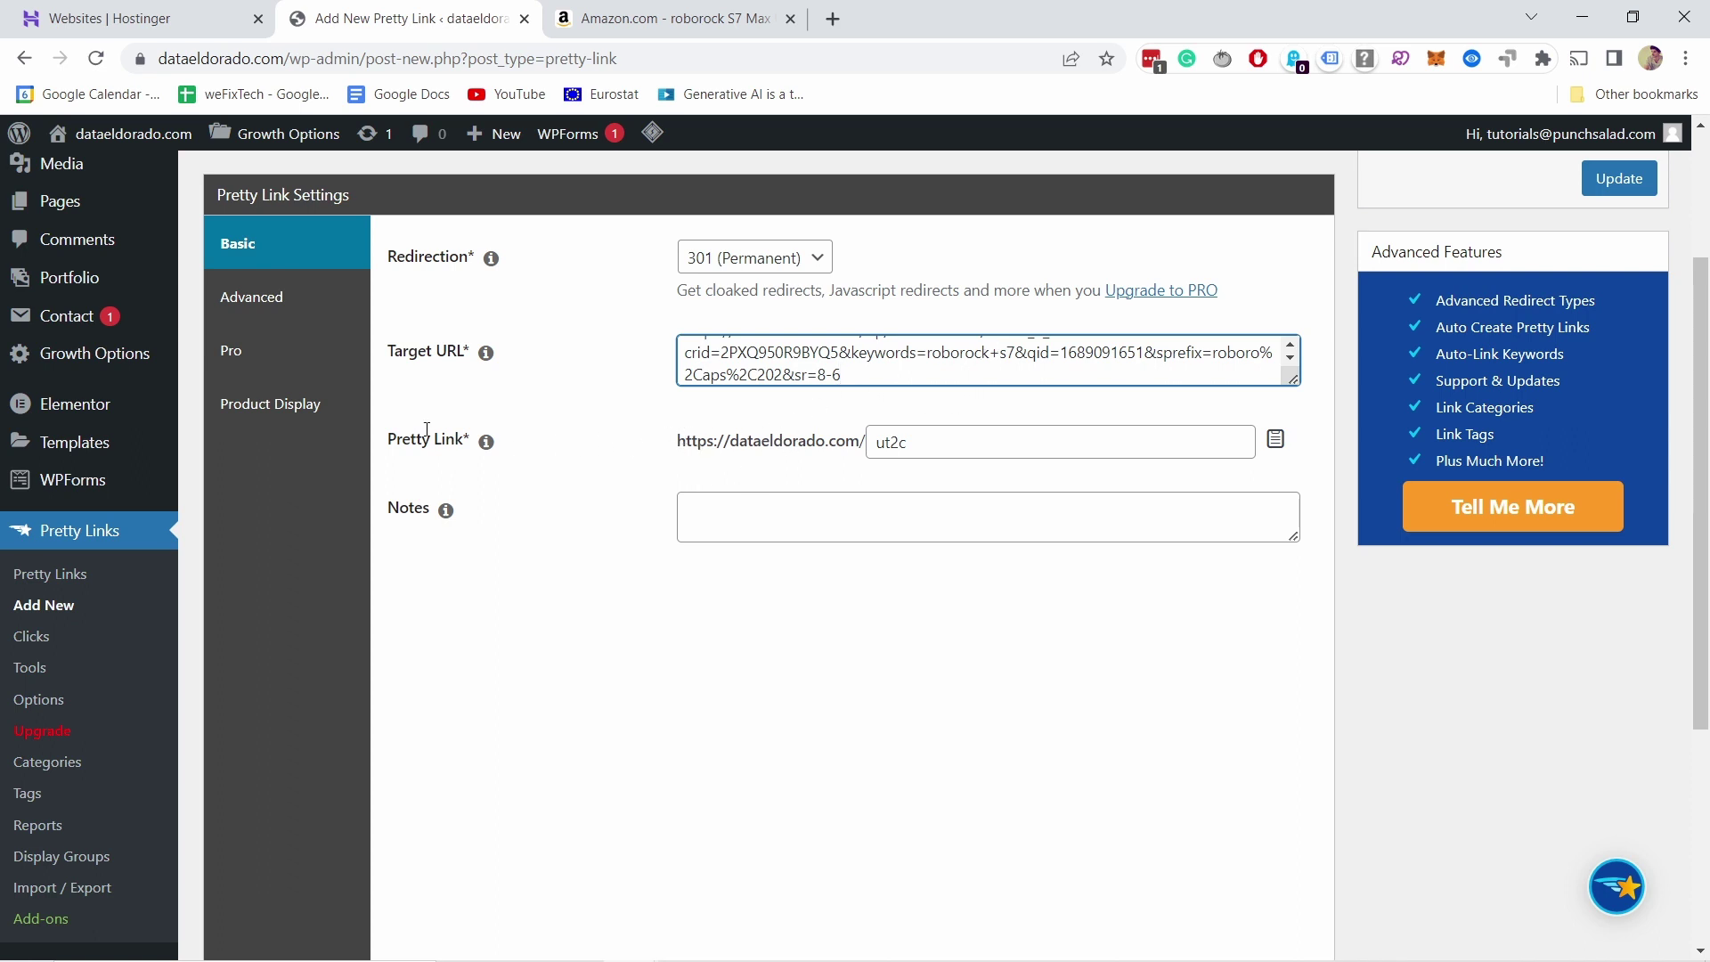
# Step: Replace the auto-generated slug 'ut2c' with 'roborock'
pyautogui.moveTo(923, 443); pyautogui.dragTo(872, 443)
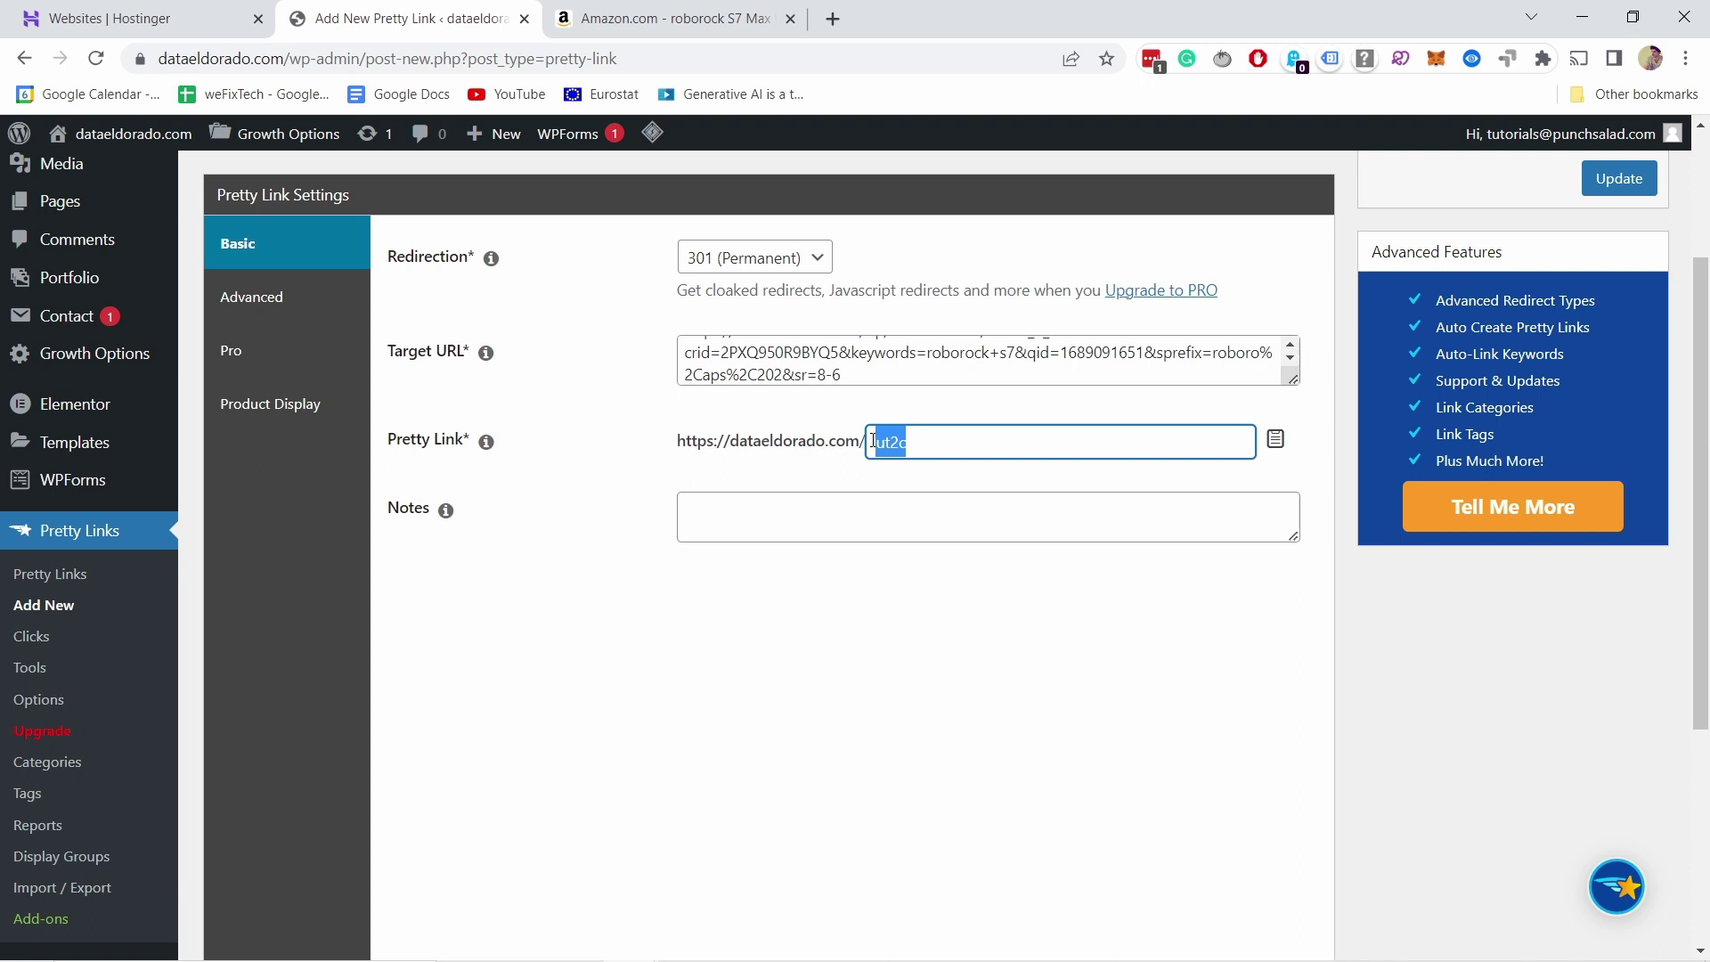
pyautogui.press('BackSpace')
pyautogui.write('lun')
pyautogui.write('a')
pyautogui.press('BackSpace')
pyautogui.press('BackSpace')
pyautogui.press('BackSpace')
pyautogui.press('BackSpace')
pyautogui.write('ro')
pyautogui.write('borock')
pyautogui.click(713, 514)
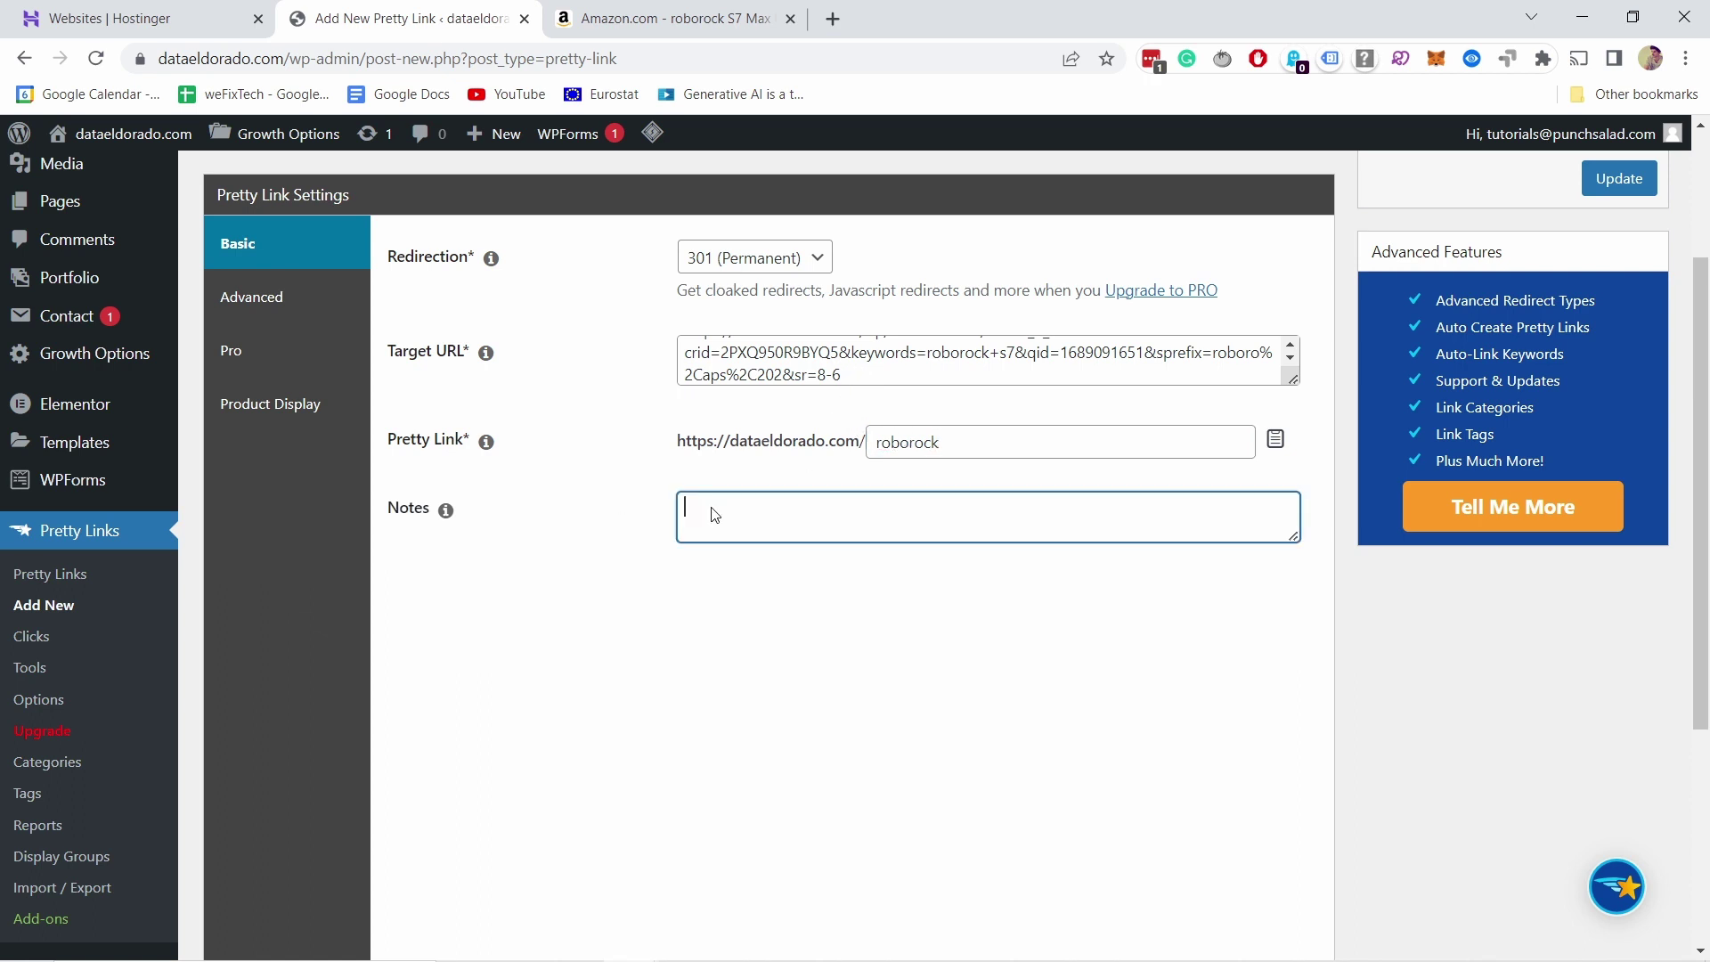
pyautogui.click(600, 544)
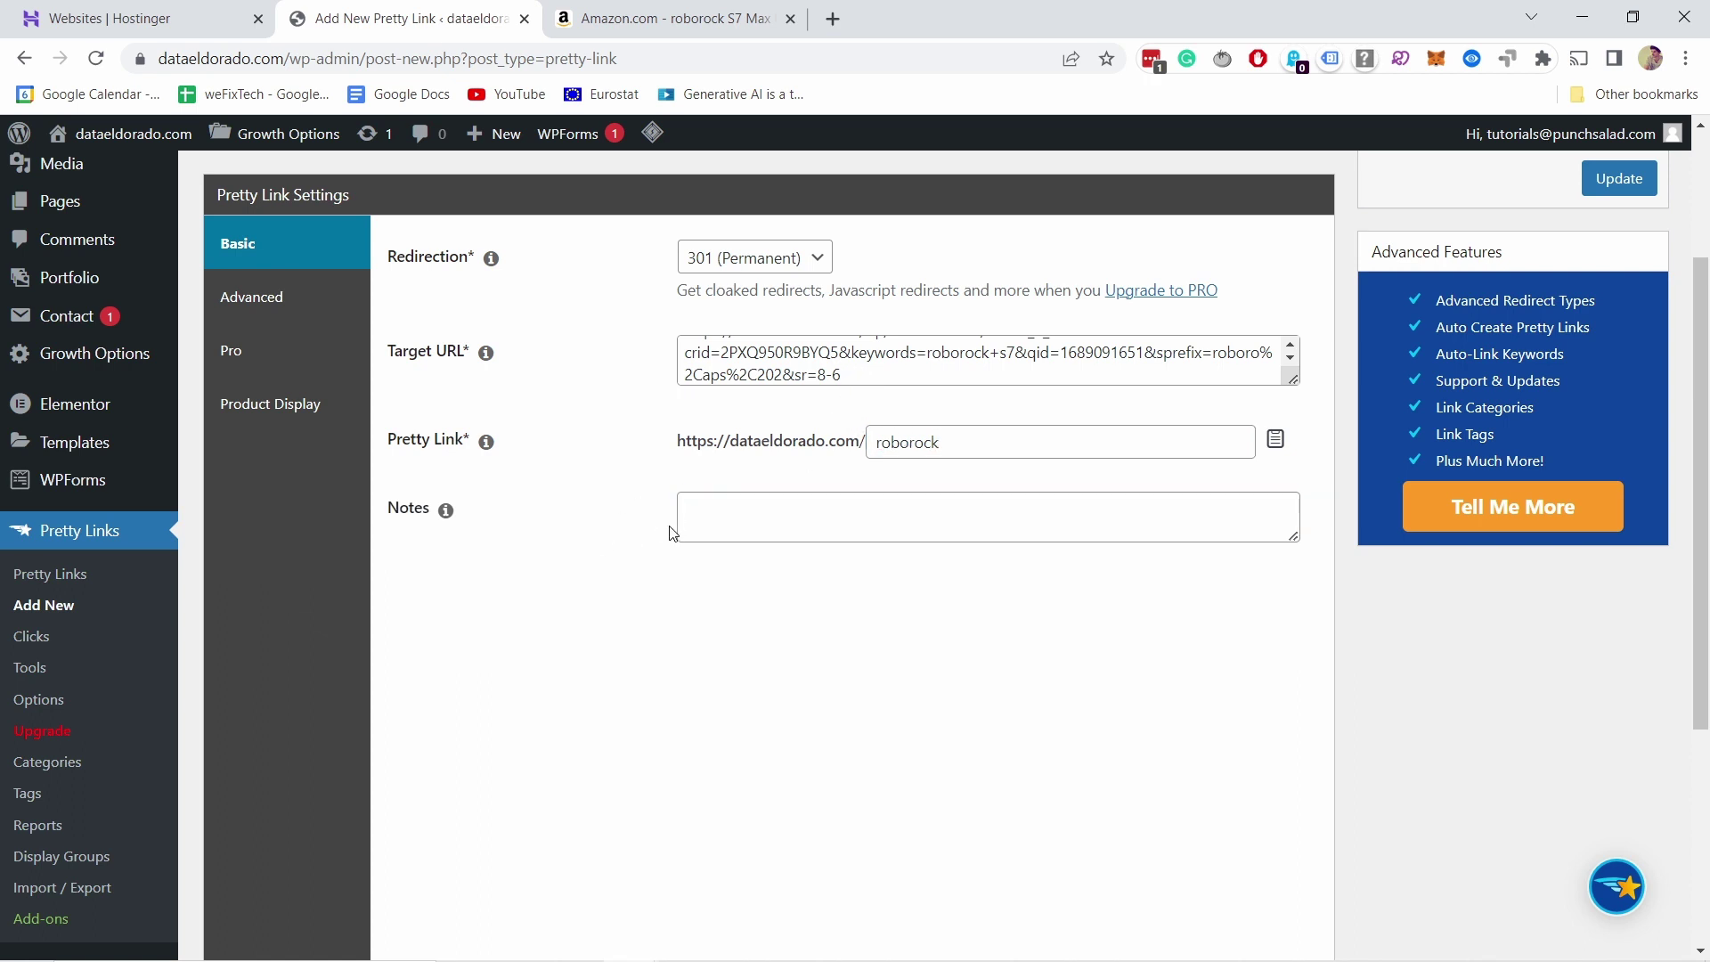
# Step: Check the Advanced options, publish the 'amazon' link, and copy the /roborock short link
pyautogui.click(921, 441)
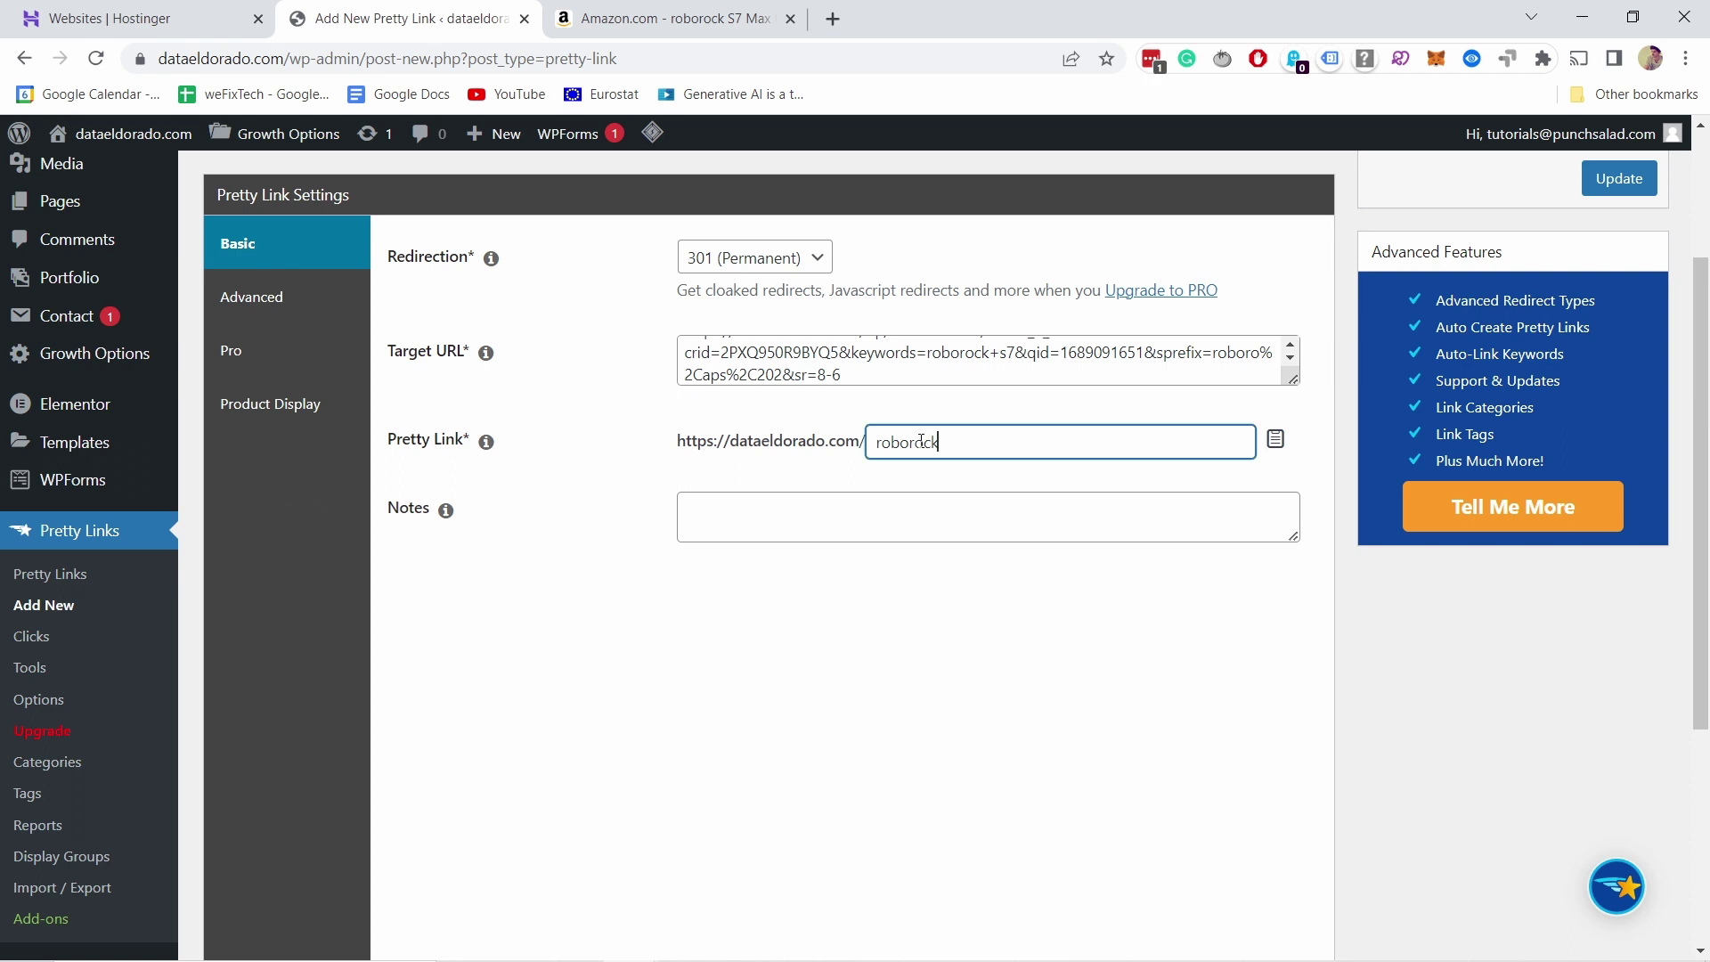
pyautogui.click(269, 303)
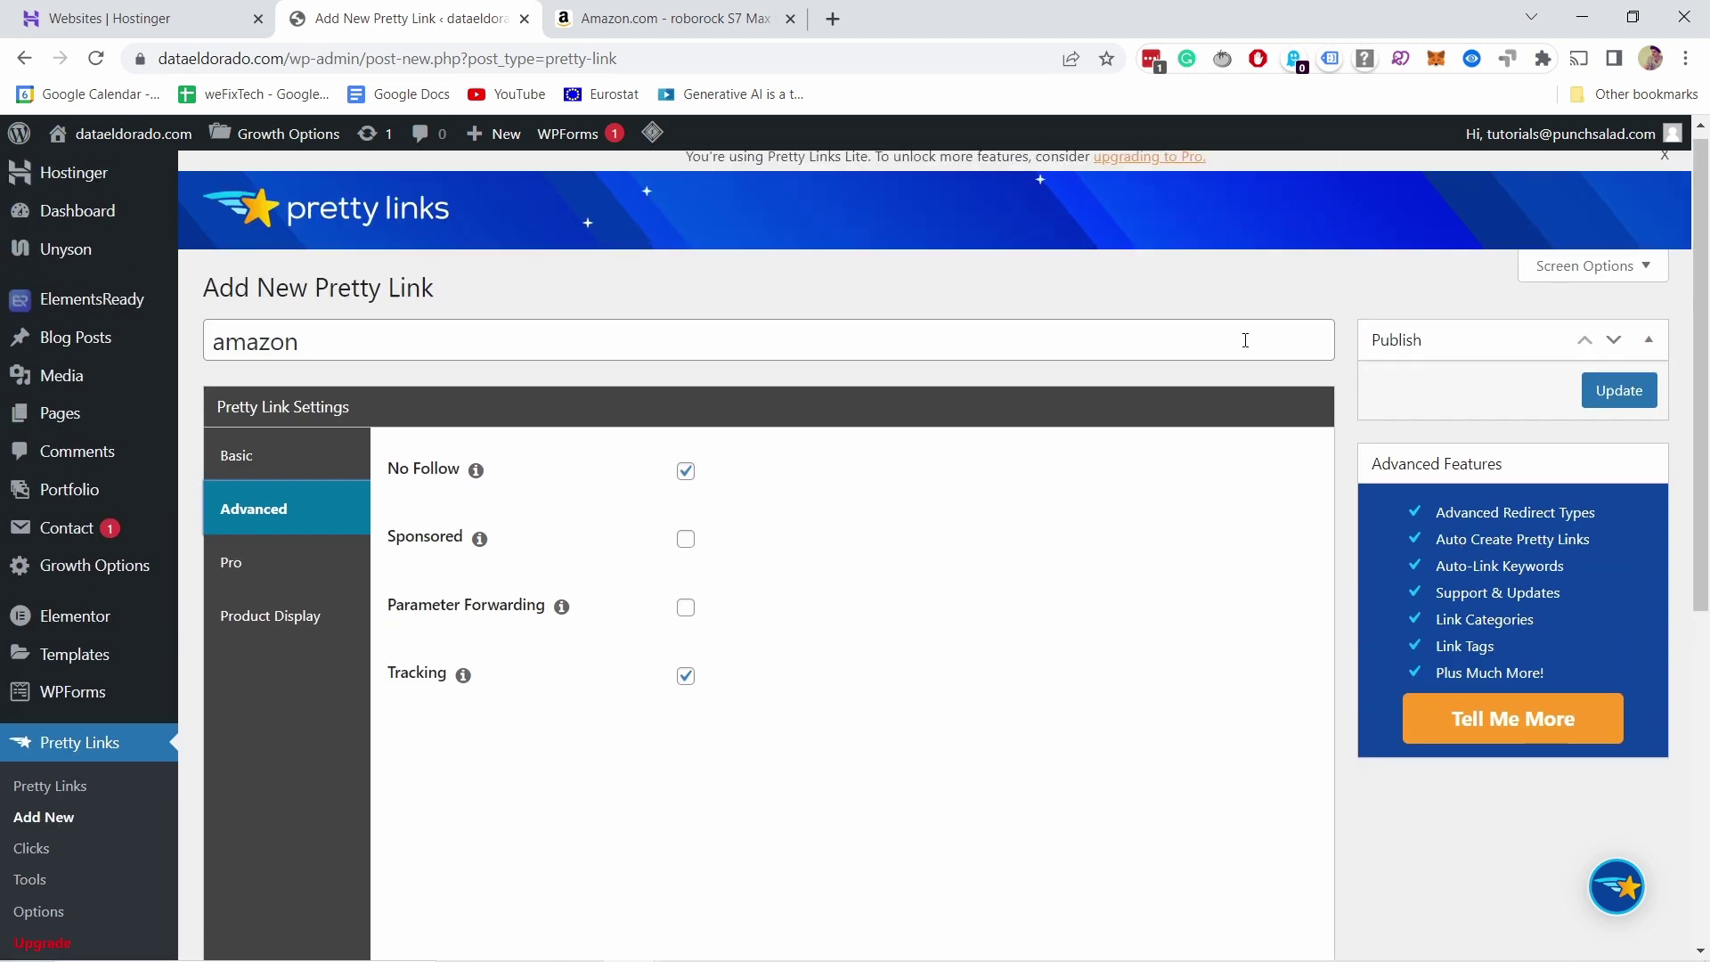
pyautogui.scroll(2, 1312, 343)
pyautogui.click(1616, 403)
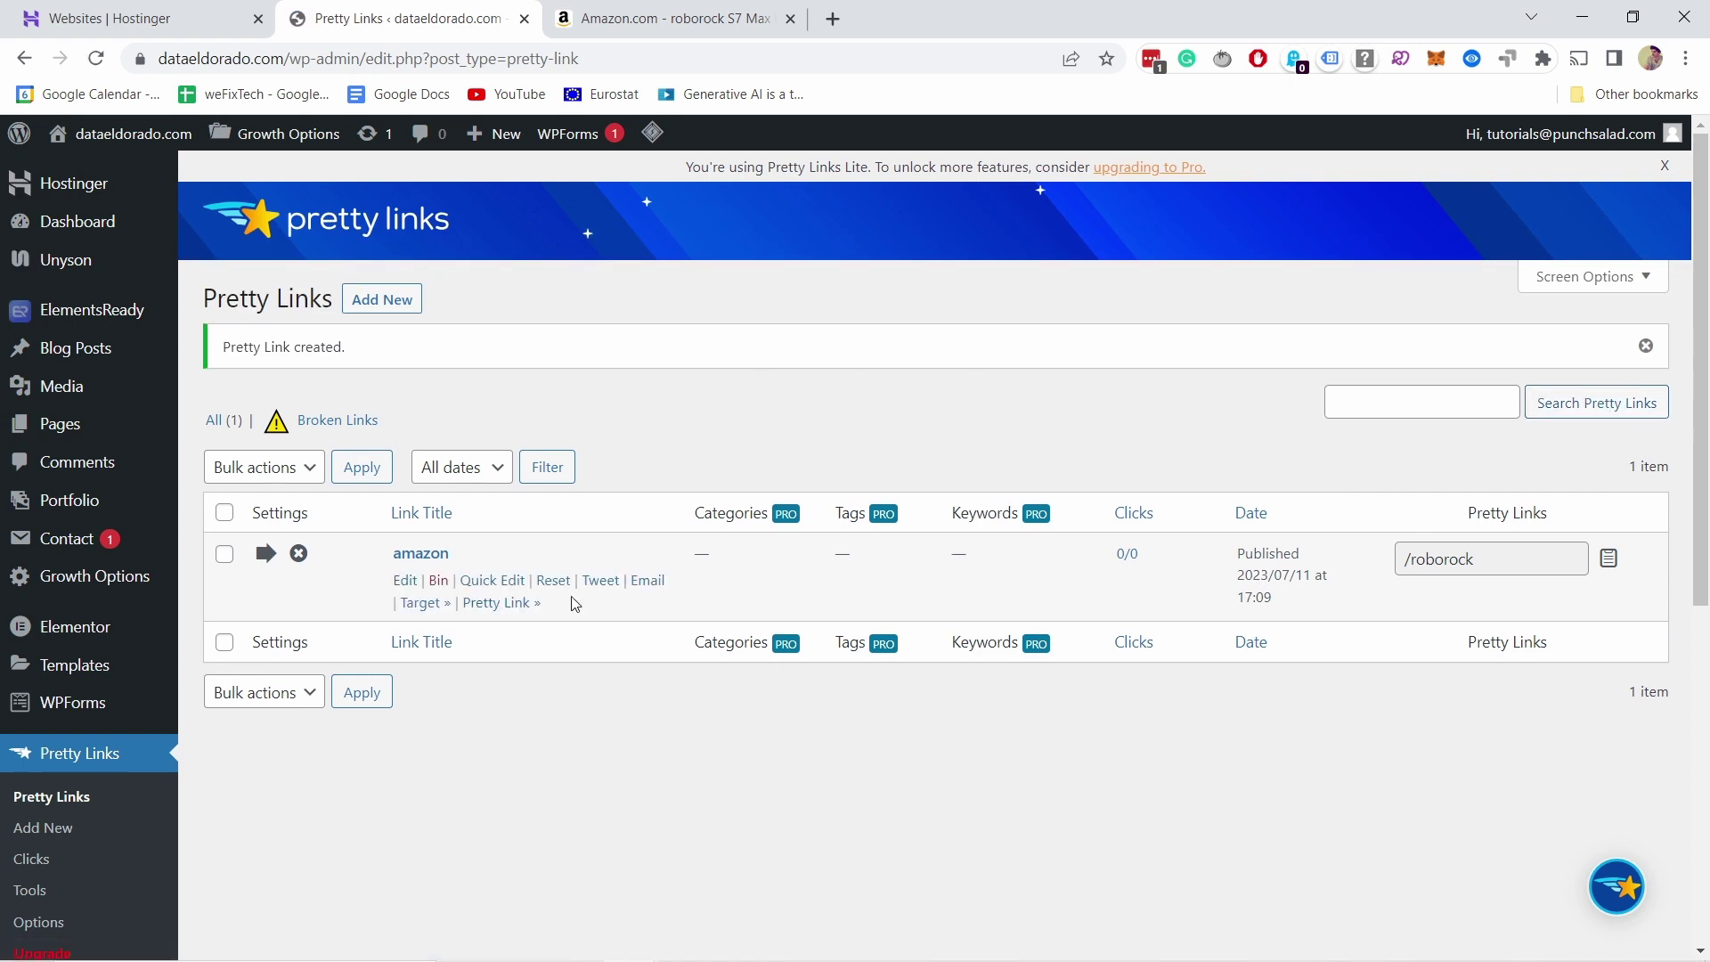
pyautogui.moveTo(559, 577)
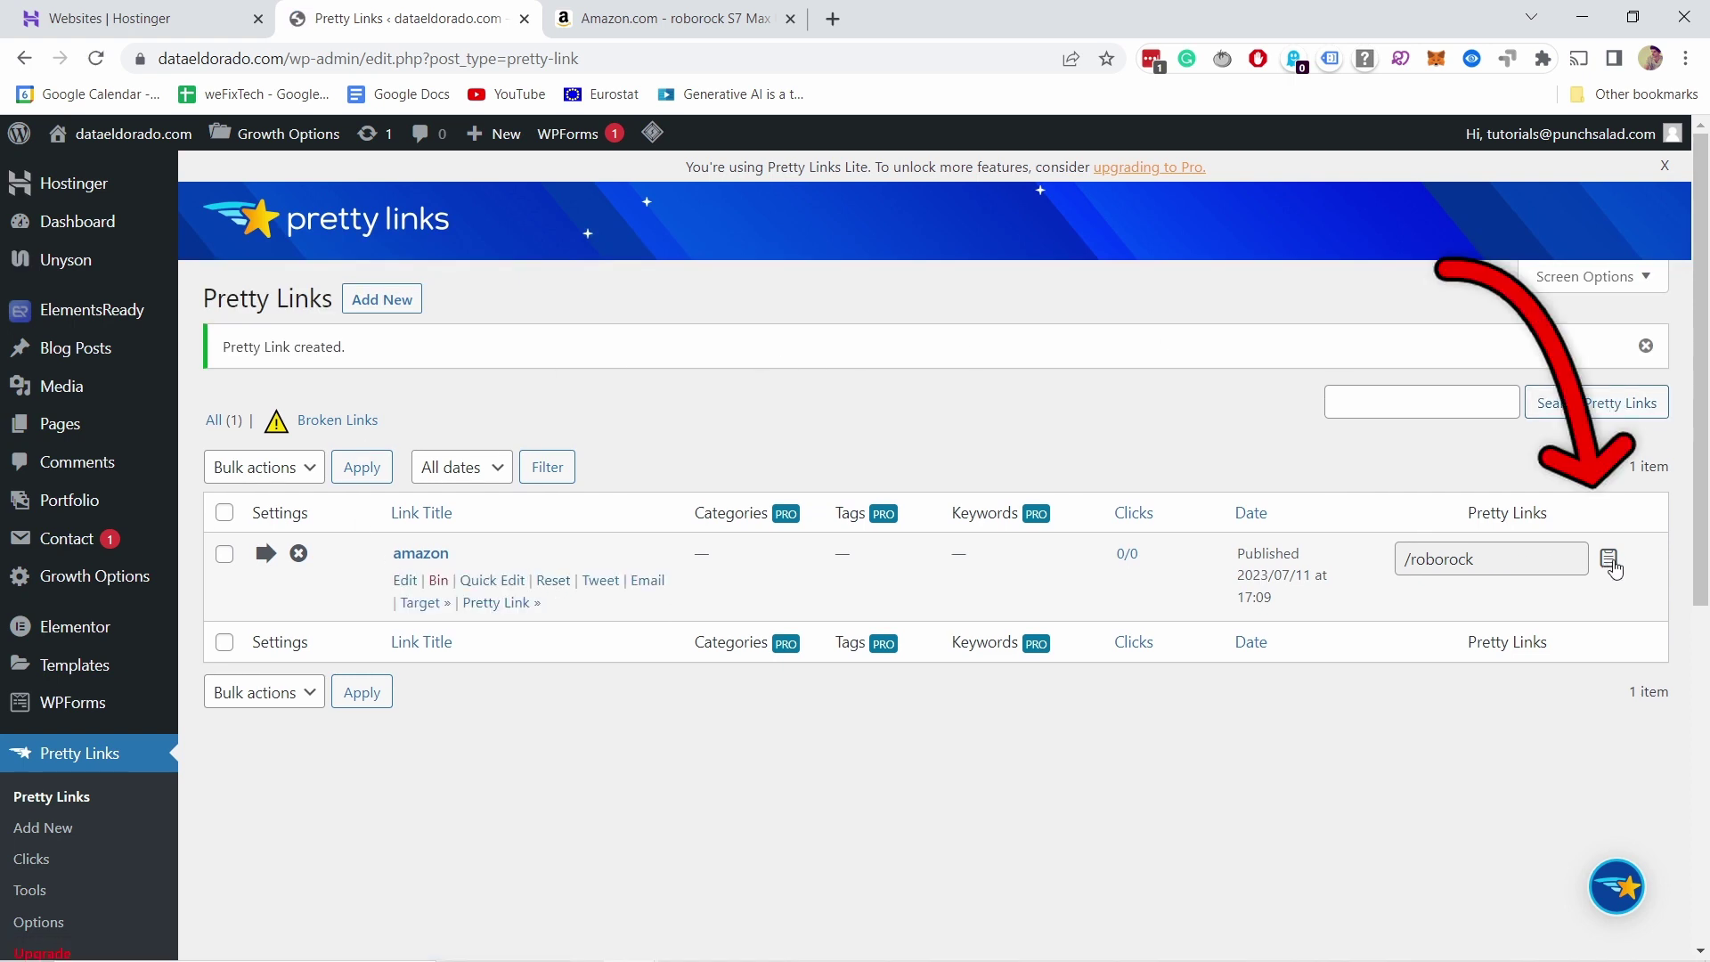
pyautogui.click(1609, 559)
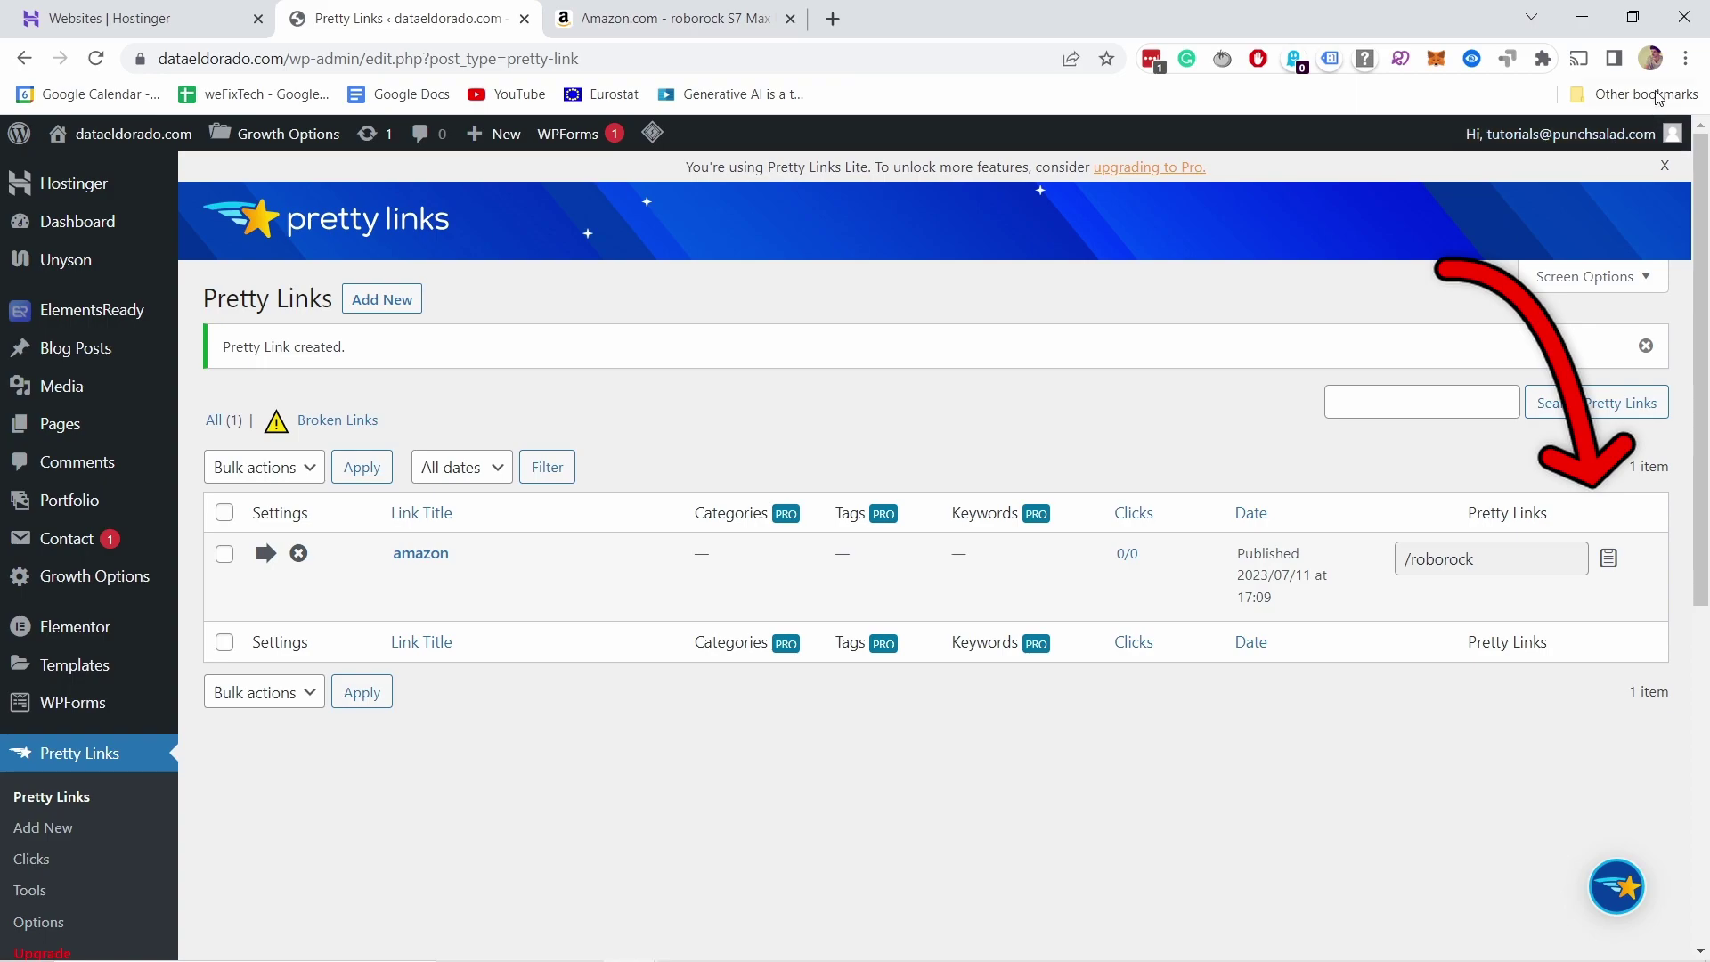
pyautogui.click(1684, 57)
# Step: Load dataeldorado.com/roborock twice in an Incognito window to confirm the Amazon redirect
pyautogui.click(1536, 147)
pyautogui.hotkey('ctrl', 'v')
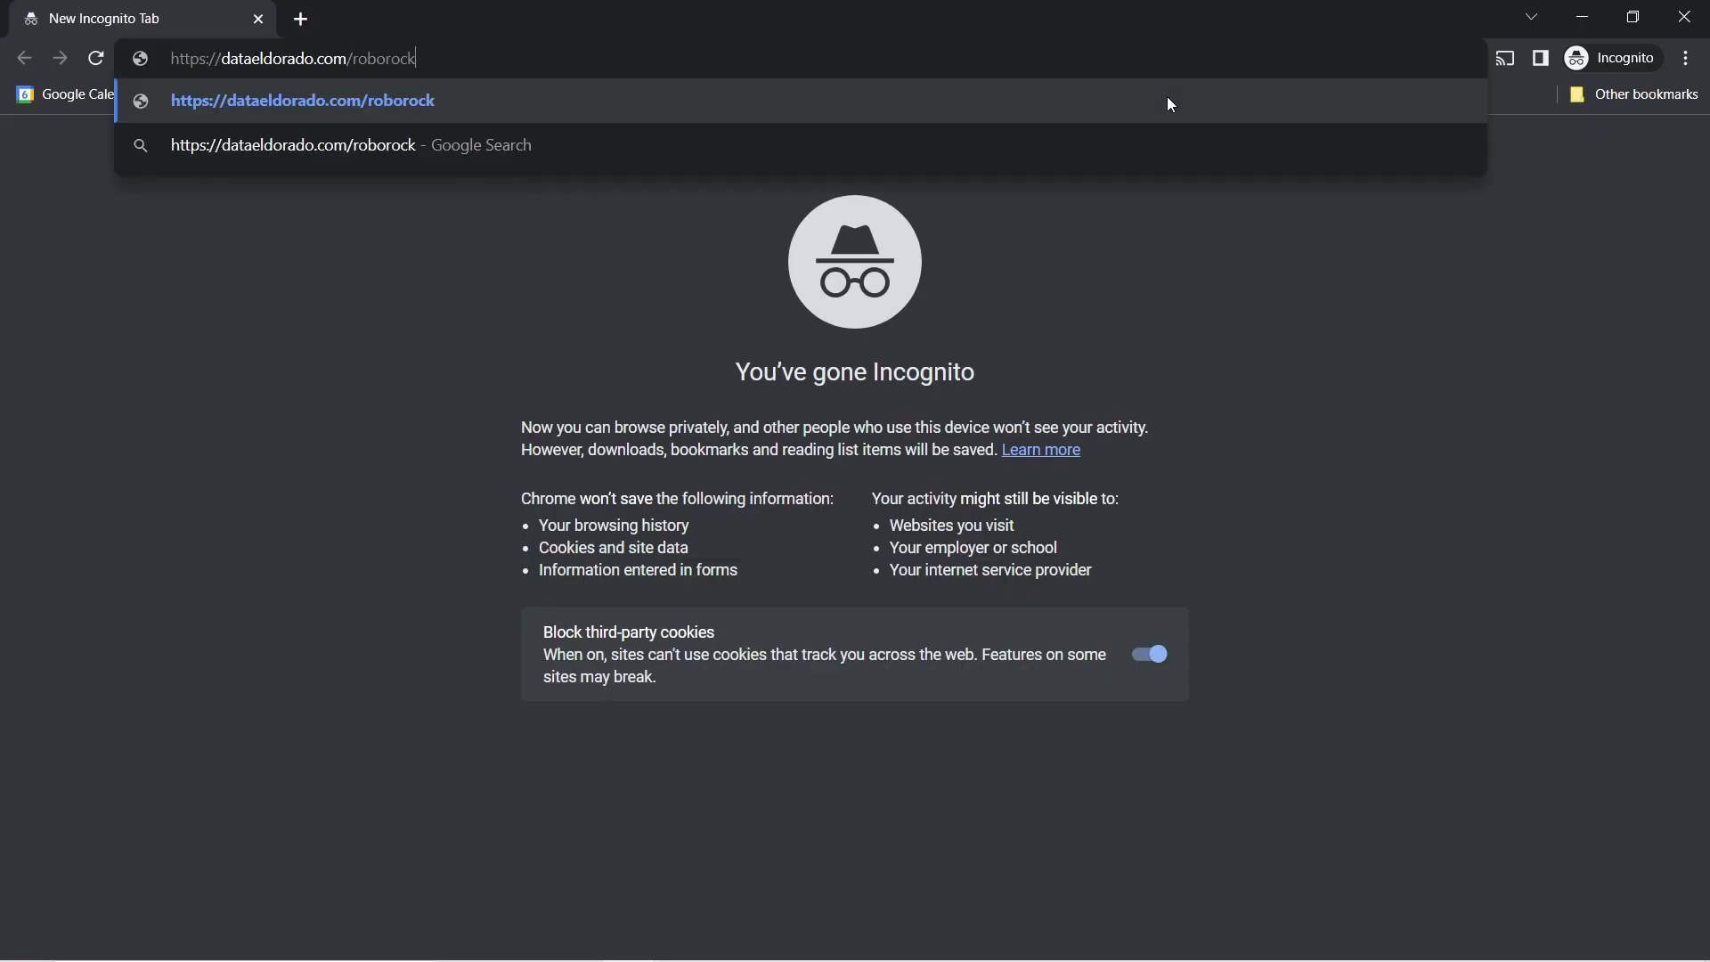
pyautogui.press('Return')
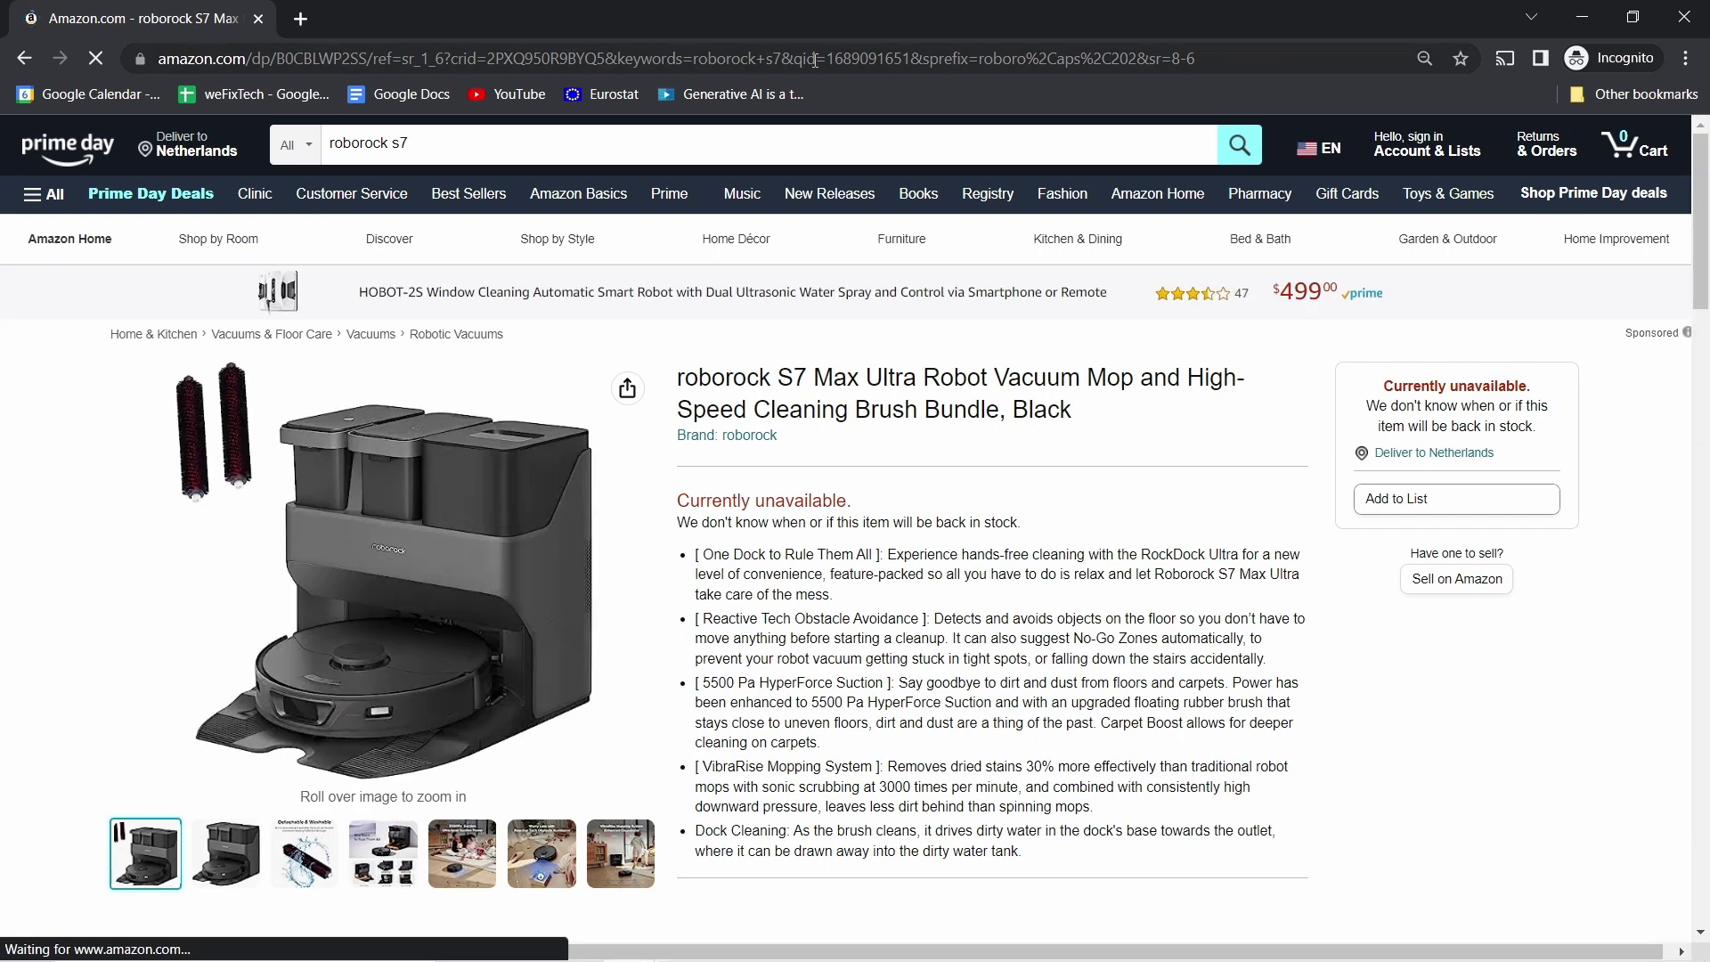
pyautogui.click(187, 58)
pyautogui.hotkey('ctrl', 'v')
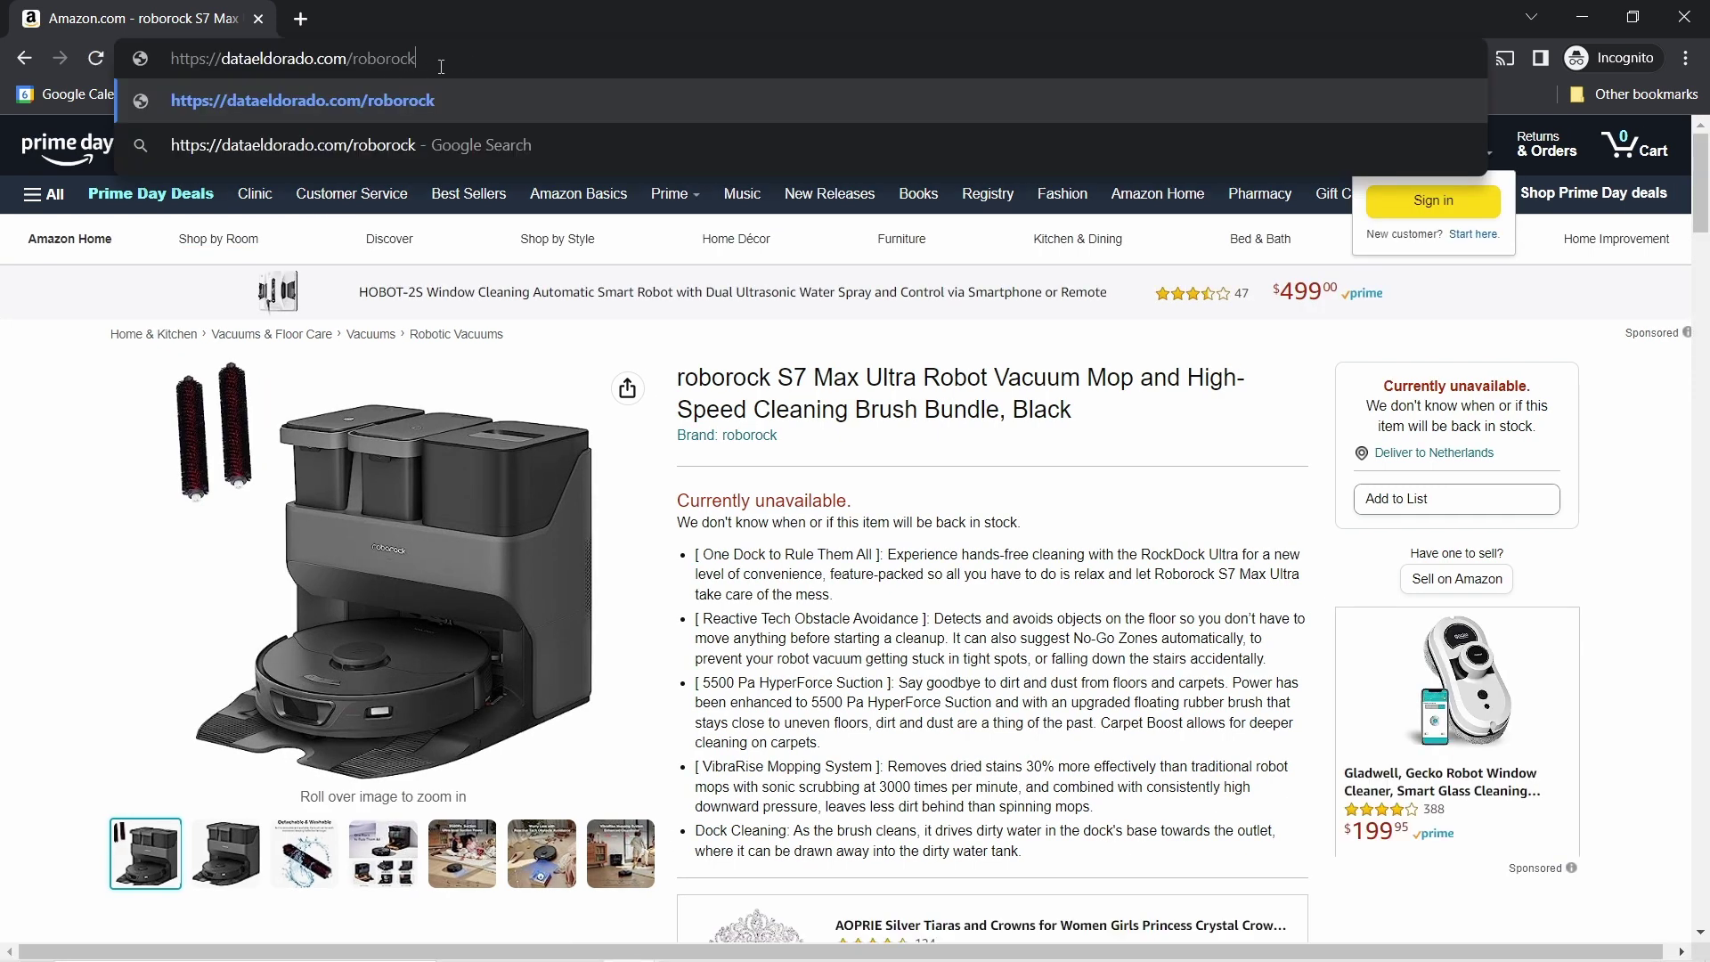
pyautogui.press('Return')
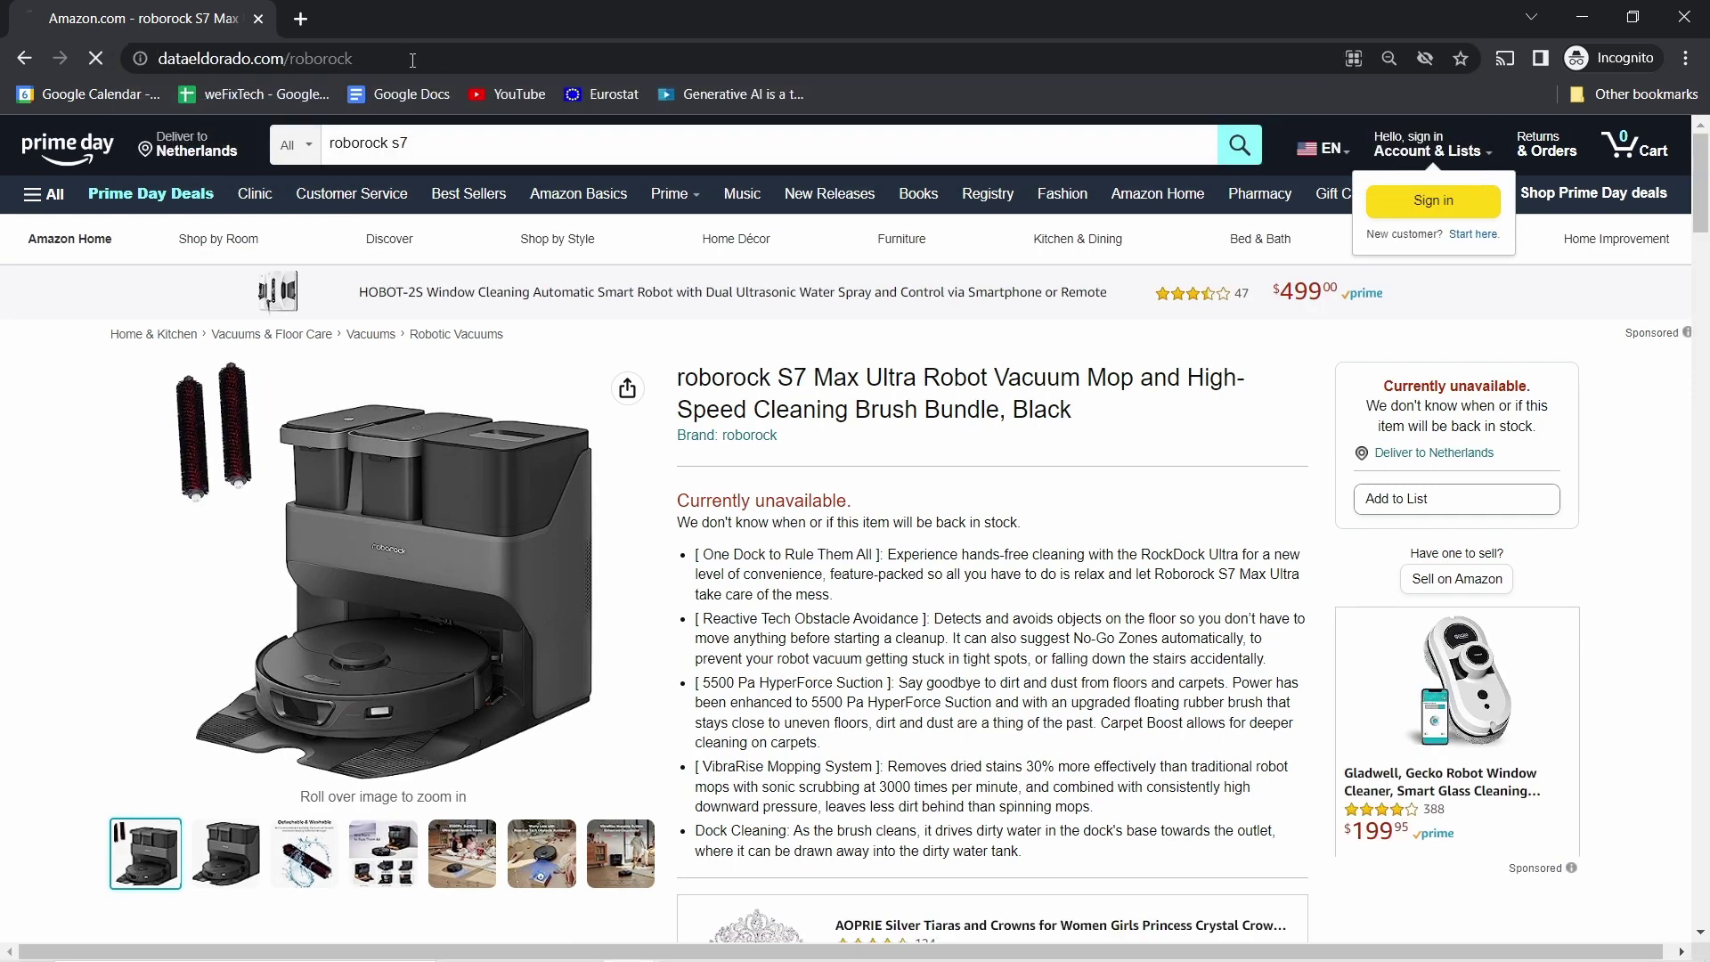